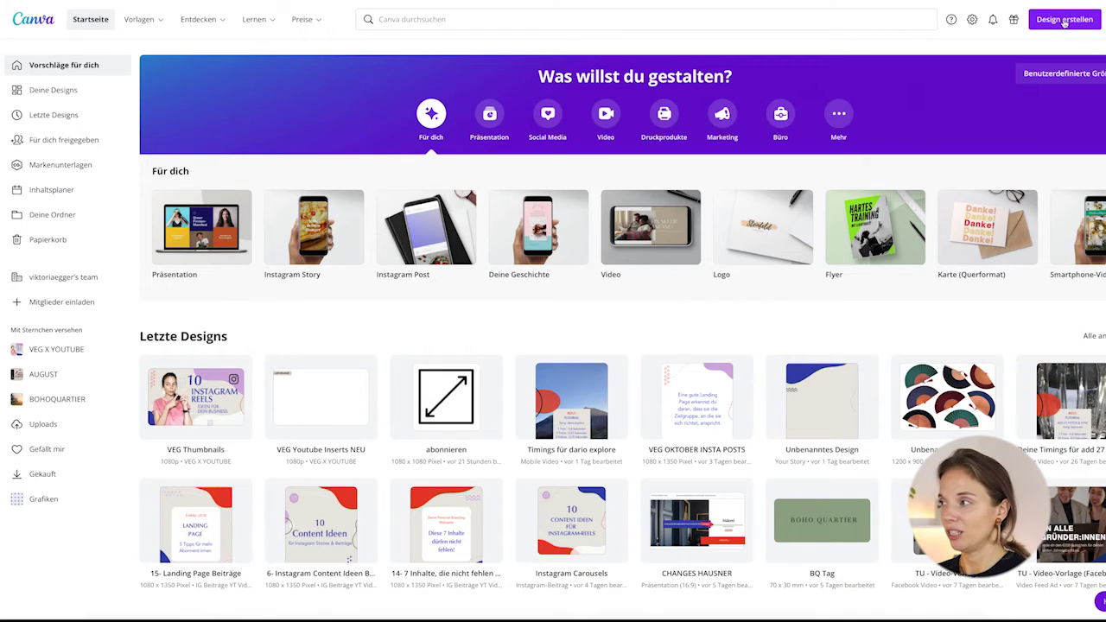
Create a new design with a custom size of 6480 × 1350 px
left_click(1064, 20)
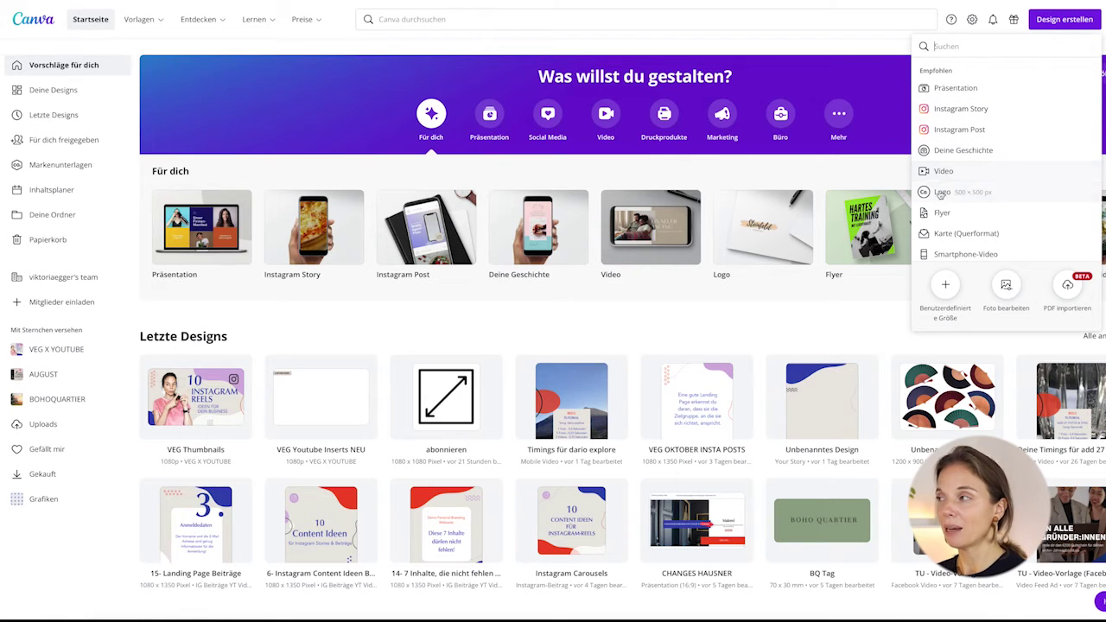
left_click(937, 292)
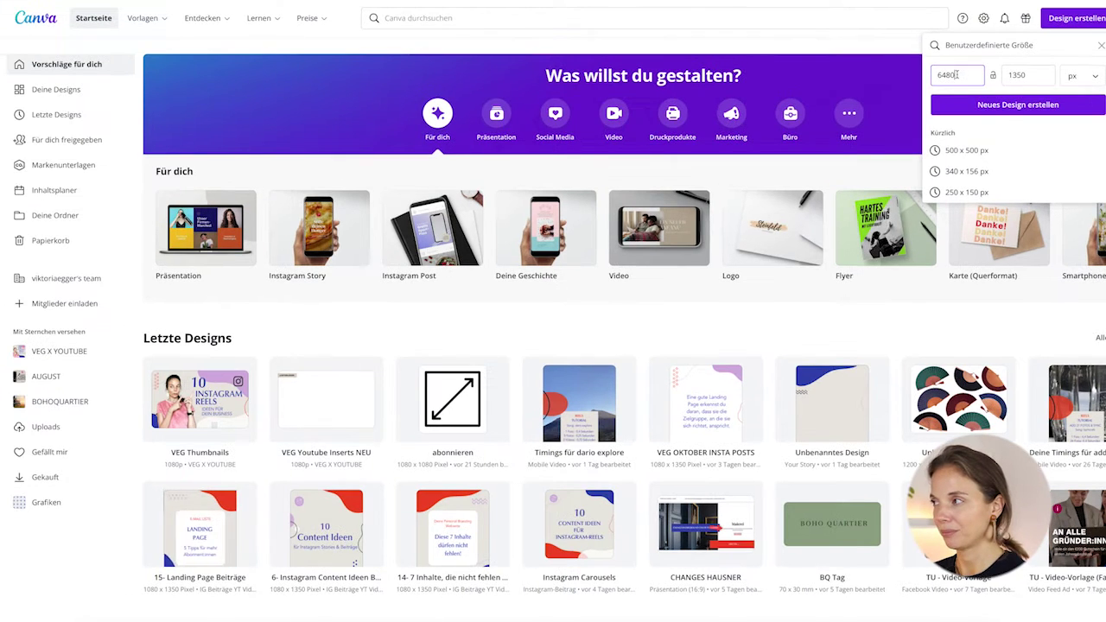
left_click(1007, 102)
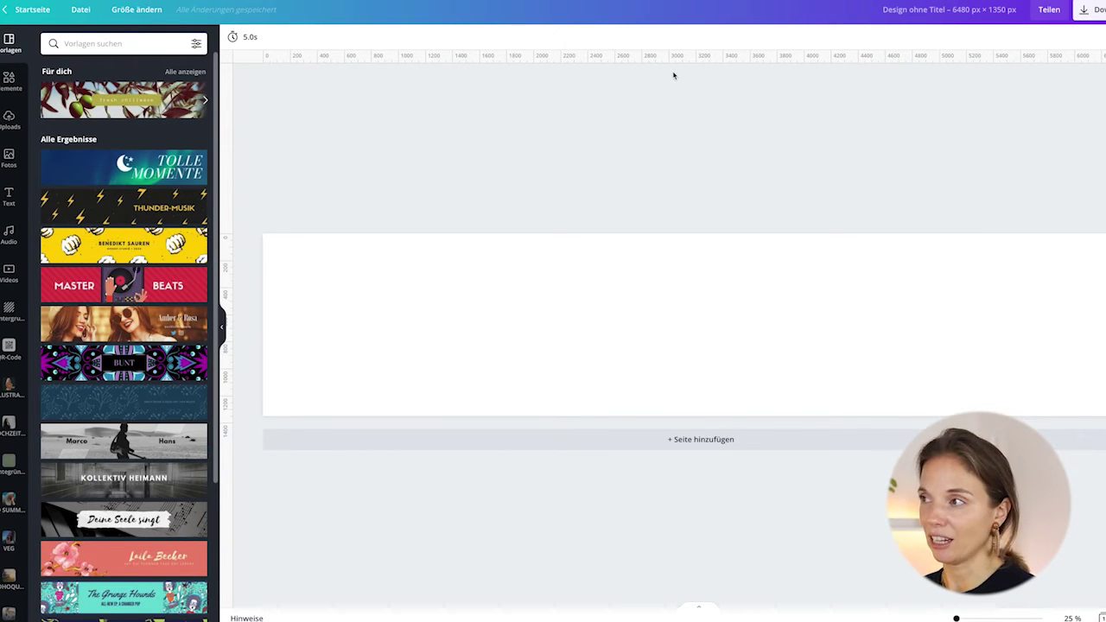
Turn the display of guides off and back on
left_click(80, 9)
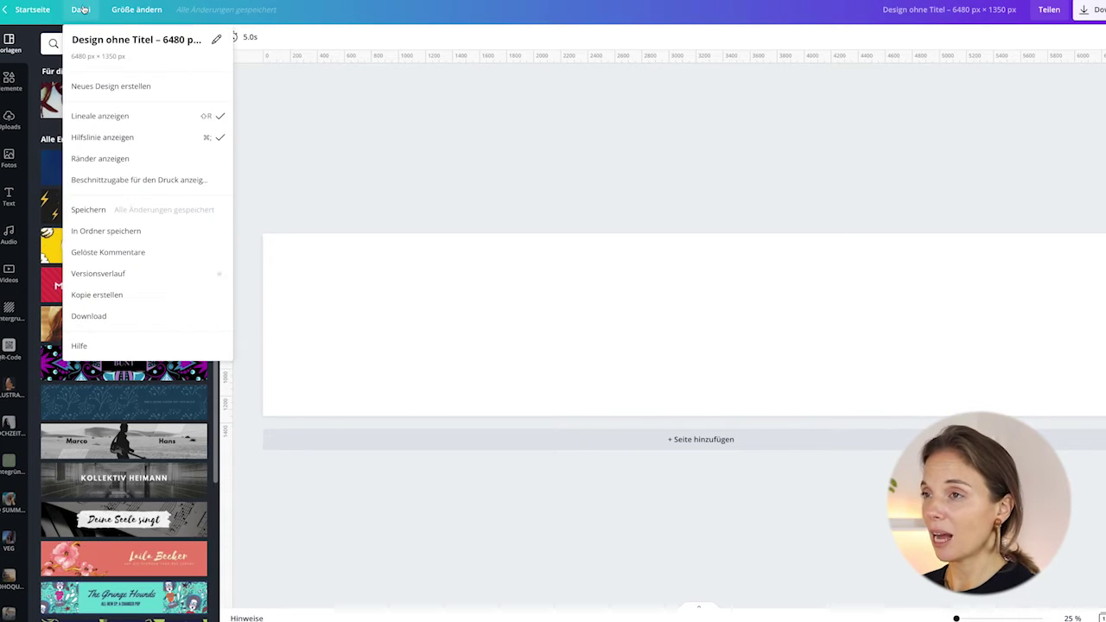
left_click(80, 136)
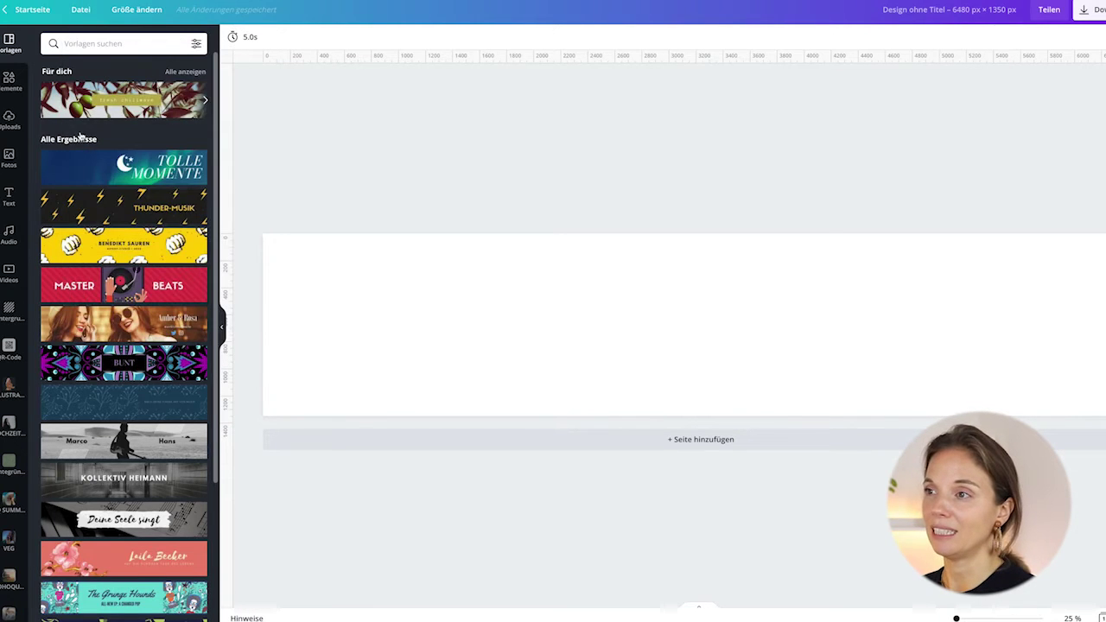
left_click(78, 12)
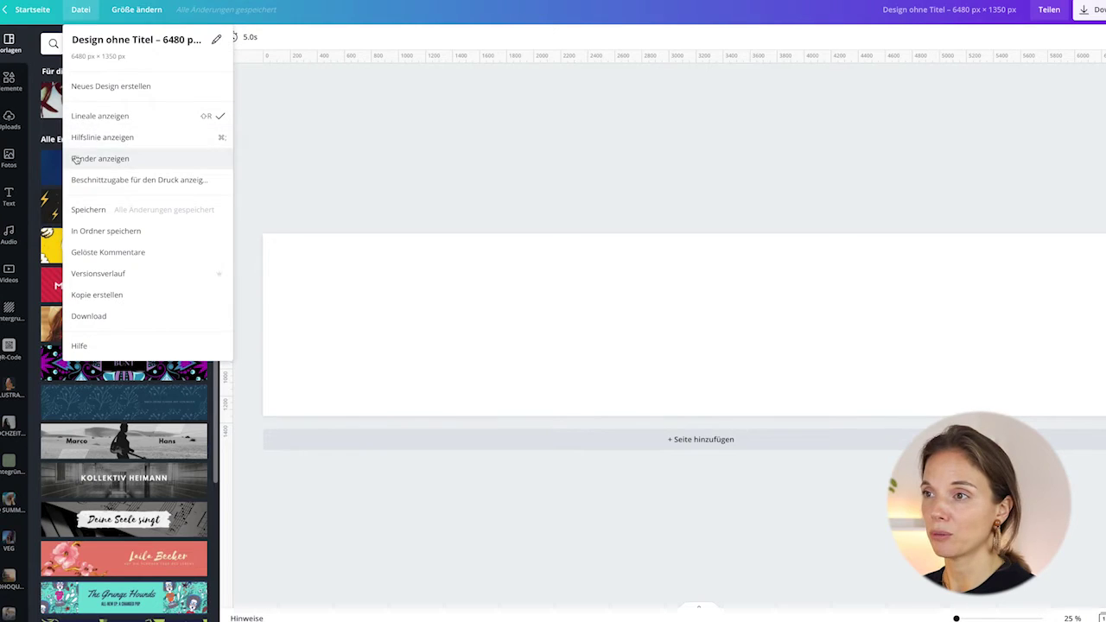
left_click(85, 144)
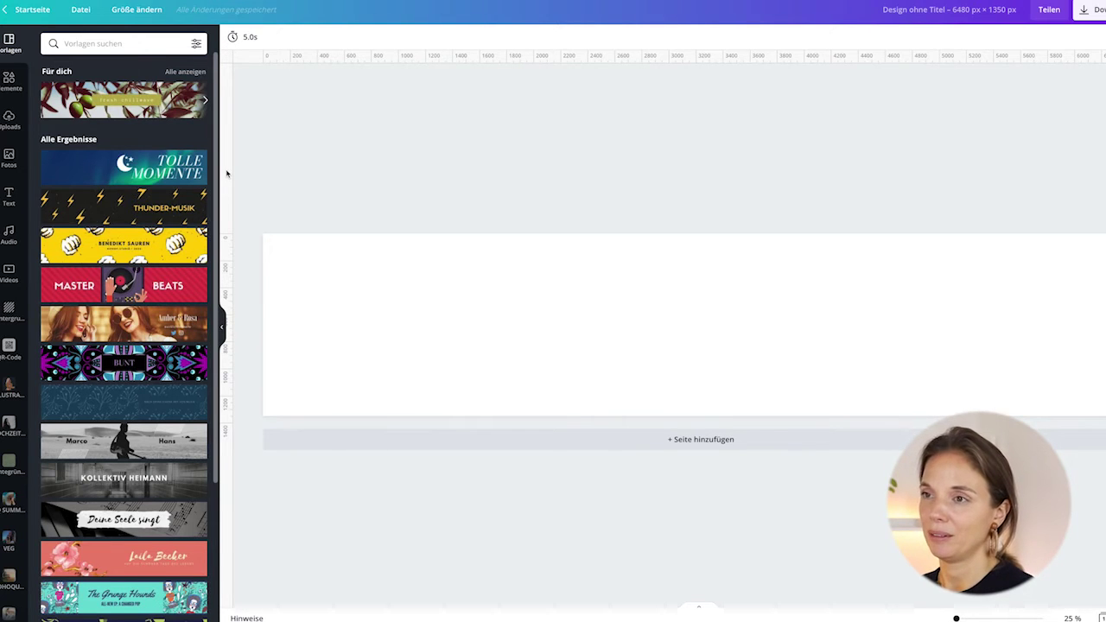
Place five vertical guides about 1080 px apart and two horizontal guides about 135 px from the page's upper and lower edges
left_click_drag(270, 197, 409, 208)
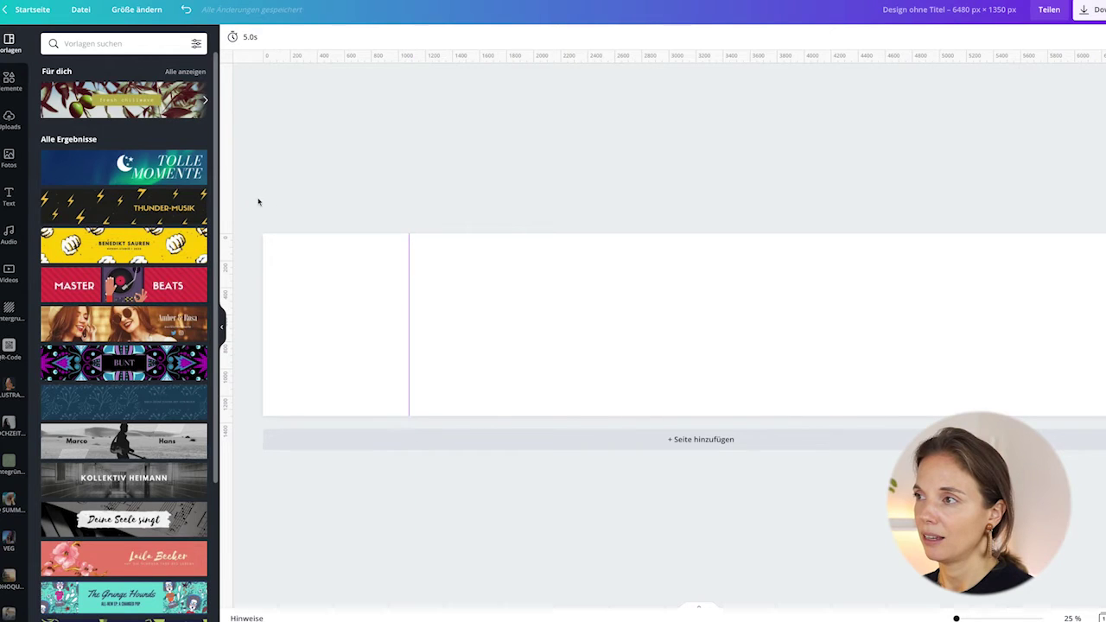
left_click_drag(232, 202, 556, 217)
left_click_drag(231, 190, 704, 234)
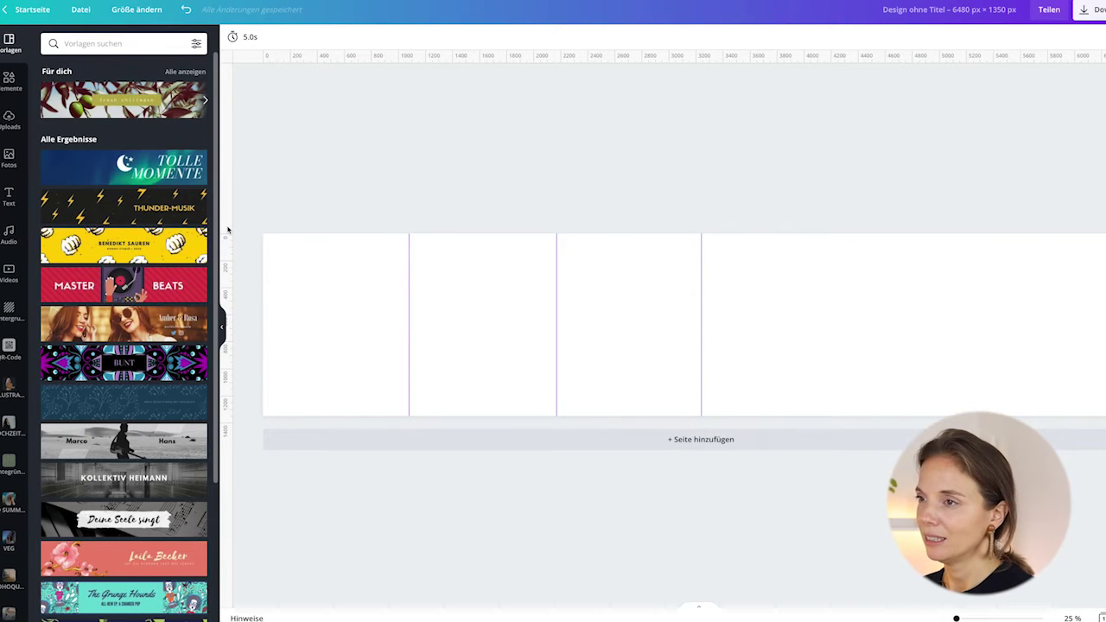
left_click_drag(228, 230, 853, 254)
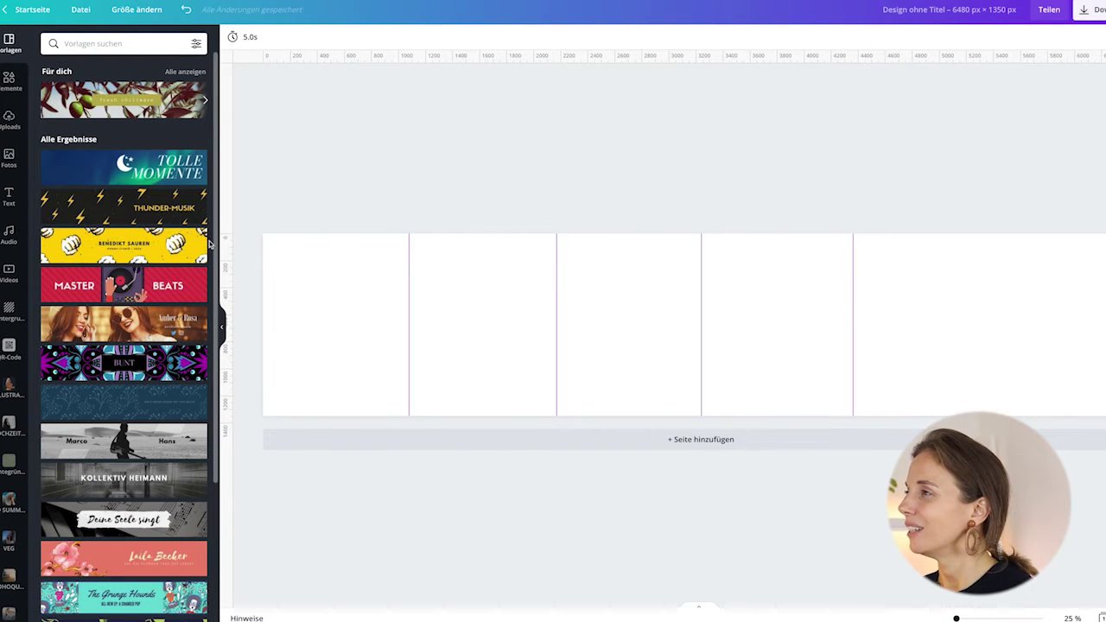
left_click_drag(220, 249, 995, 250)
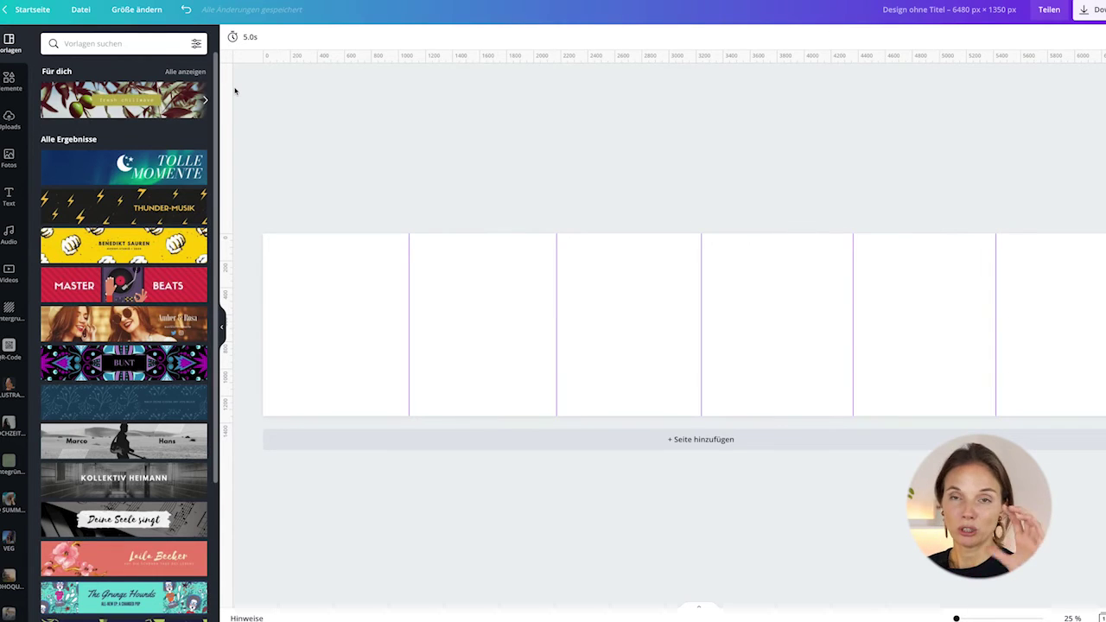
left_click_drag(312, 62, 288, 252)
left_click_drag(343, 62, 267, 399)
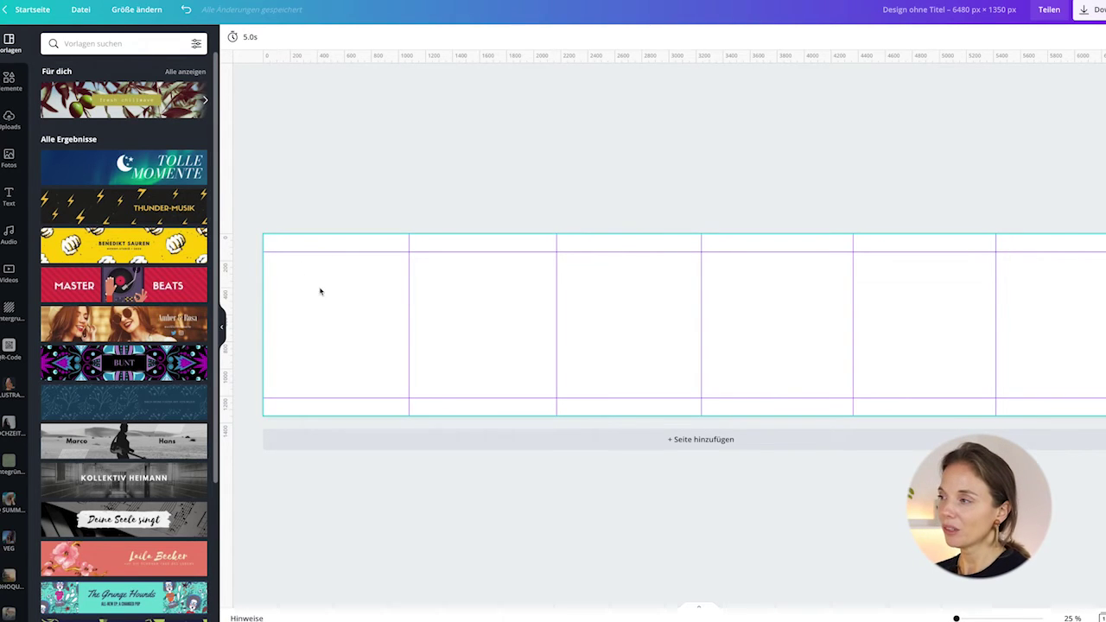
Add an enlarged heading to the first slide reading "So machst du ein nahtloses Instagram Karussell mit Canva"
left_click(11, 79)
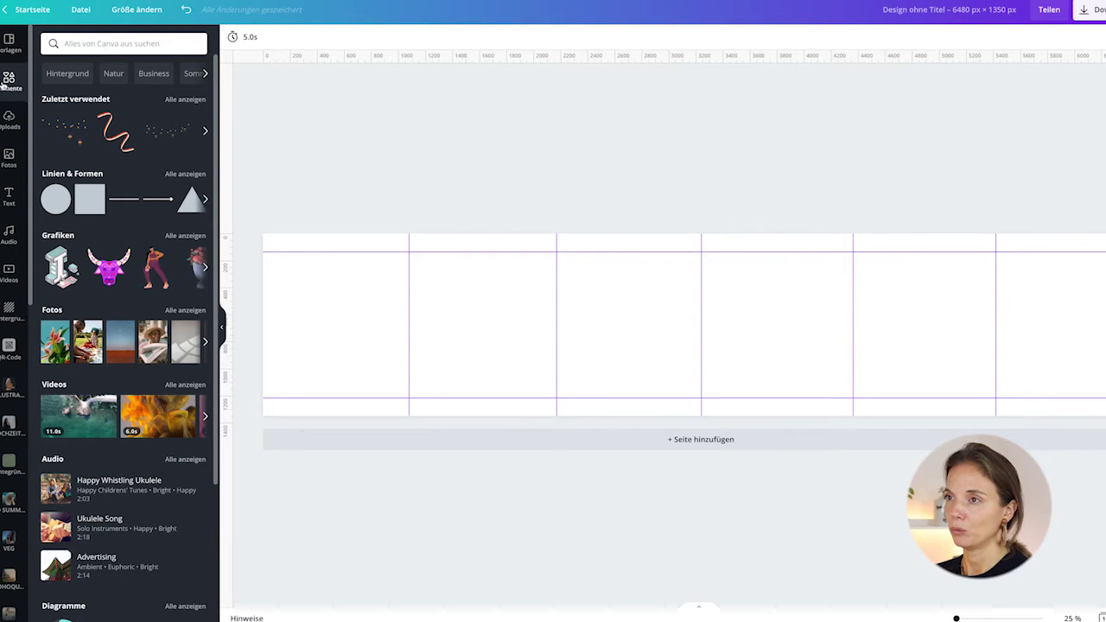
left_click(9, 197)
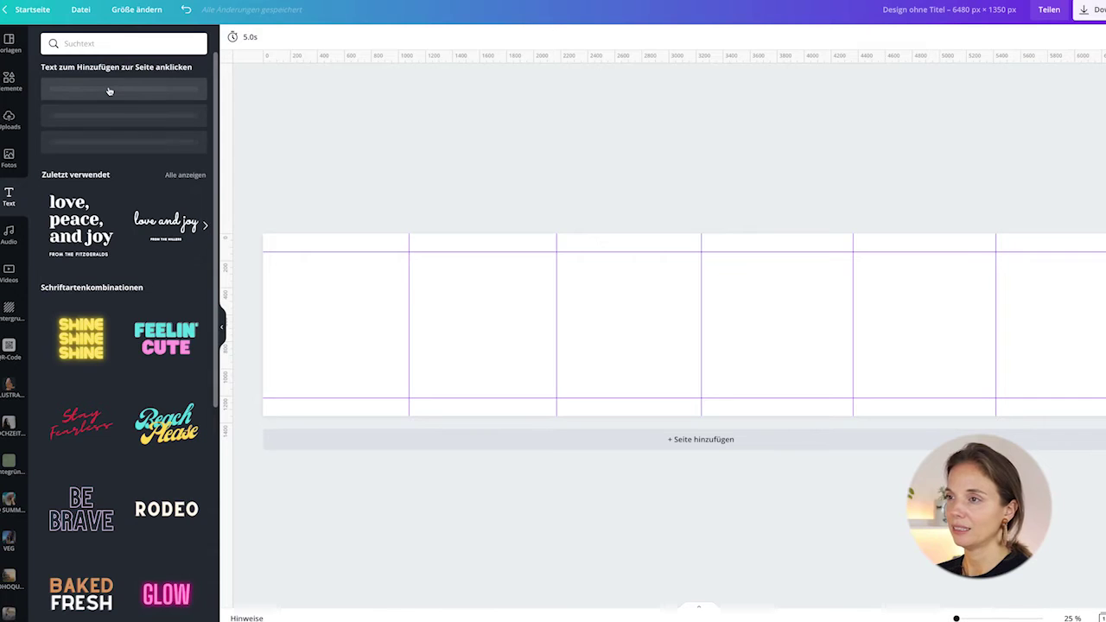
left_click(109, 91)
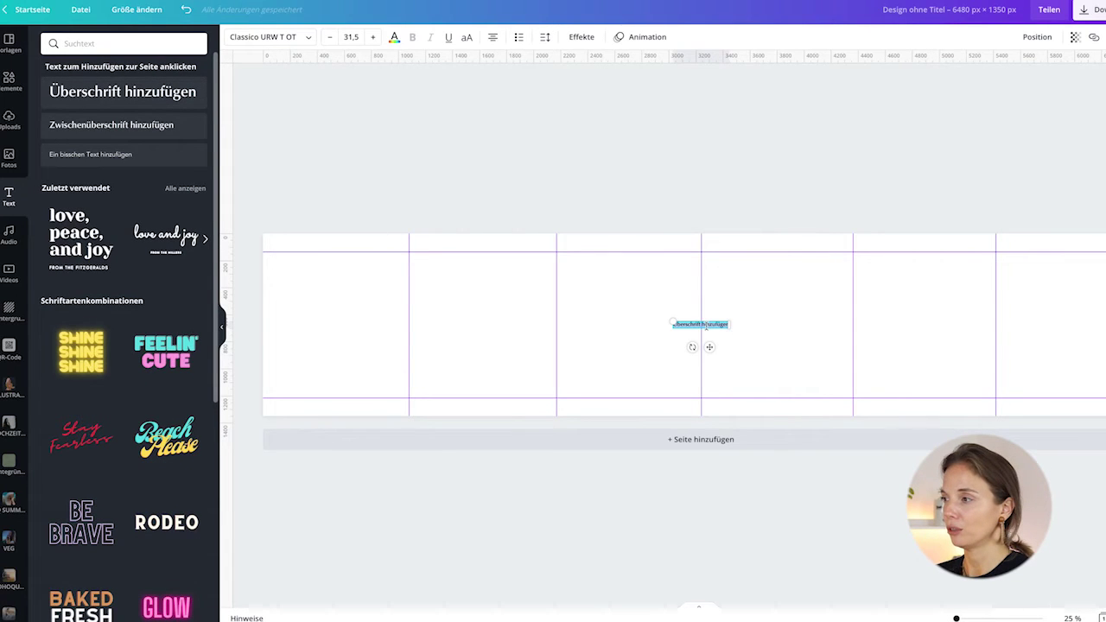
left_click_drag(716, 328, 273, 268)
left_click(660, 322)
left_click_drag(345, 290, 354, 312)
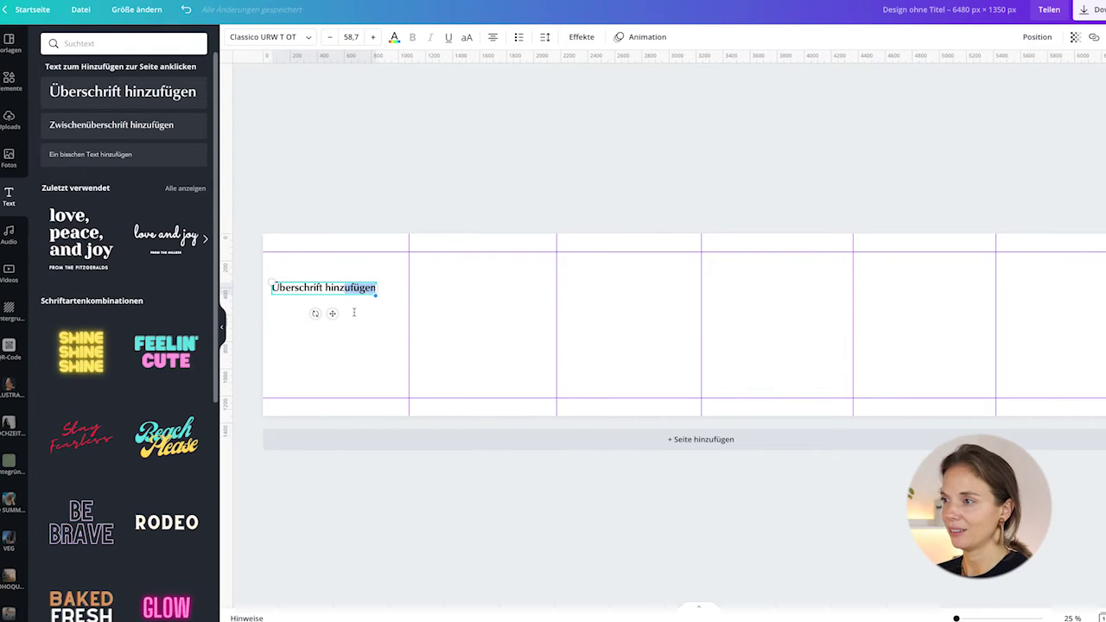
key("ctrl+a")
type("So machst du ein nahtloses Instagram Karussell mit Canva")
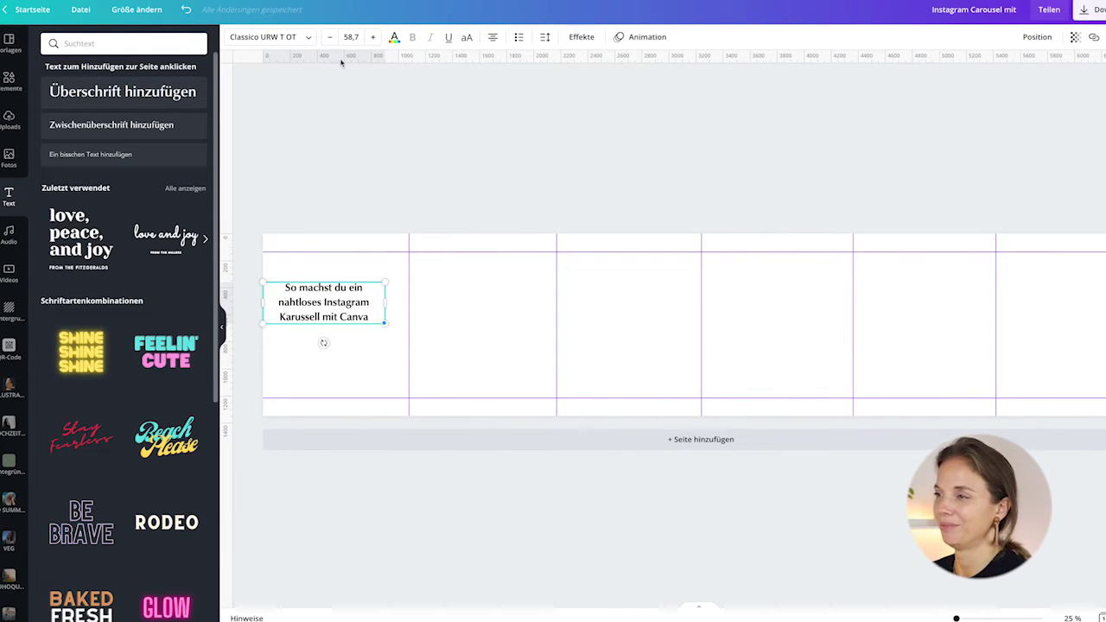
Set the heading in uppercase and move it to the middle of the first slide
left_click(464, 37)
left_click(354, 227)
left_click_drag(326, 301, 339, 320)
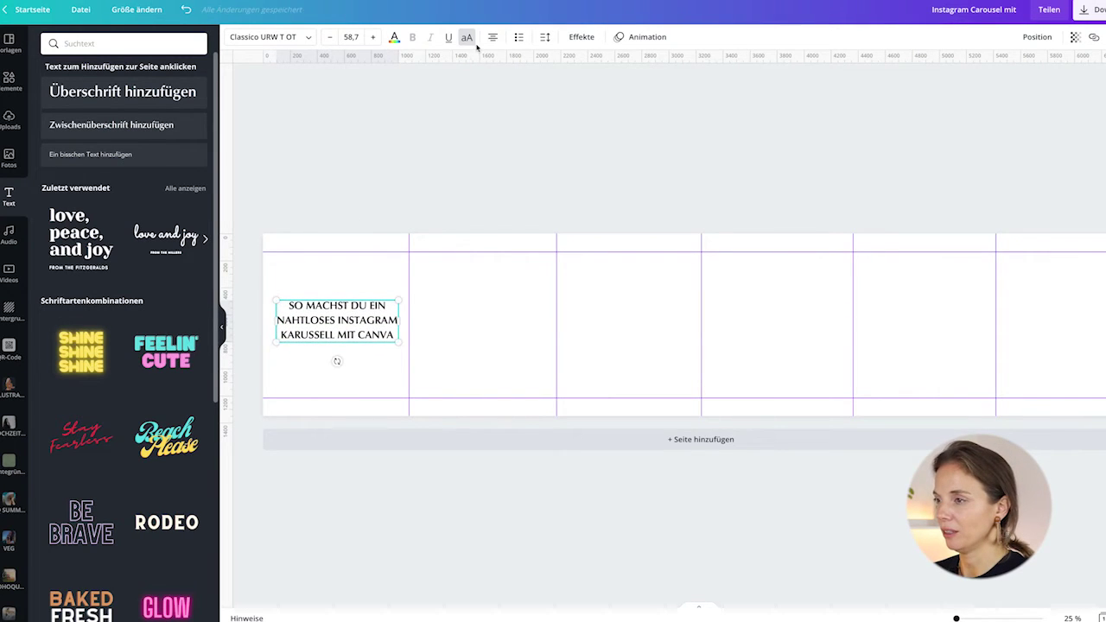
Colour the heading with the VEG BRANDING blue, reduce its font size to 54 and widen its text box within the first slide
left_click(394, 37)
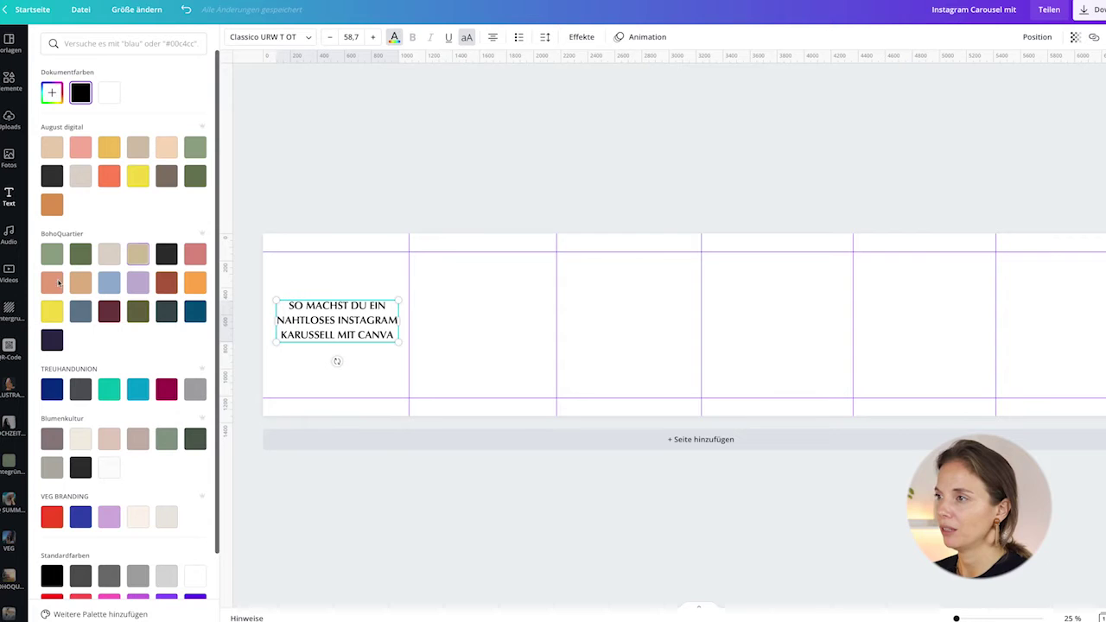
scroll(57, 380, "down", 2)
left_click(81, 455)
left_click_drag(397, 342, 399, 338)
left_click_drag(344, 307, 349, 309)
key("Escape")
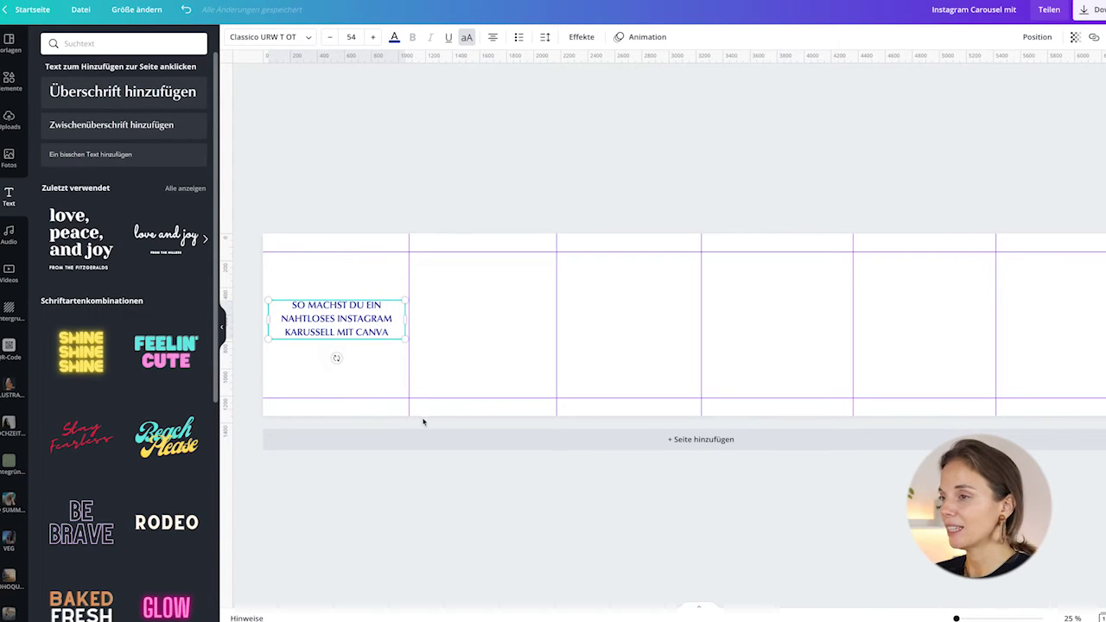
left_click(275, 168)
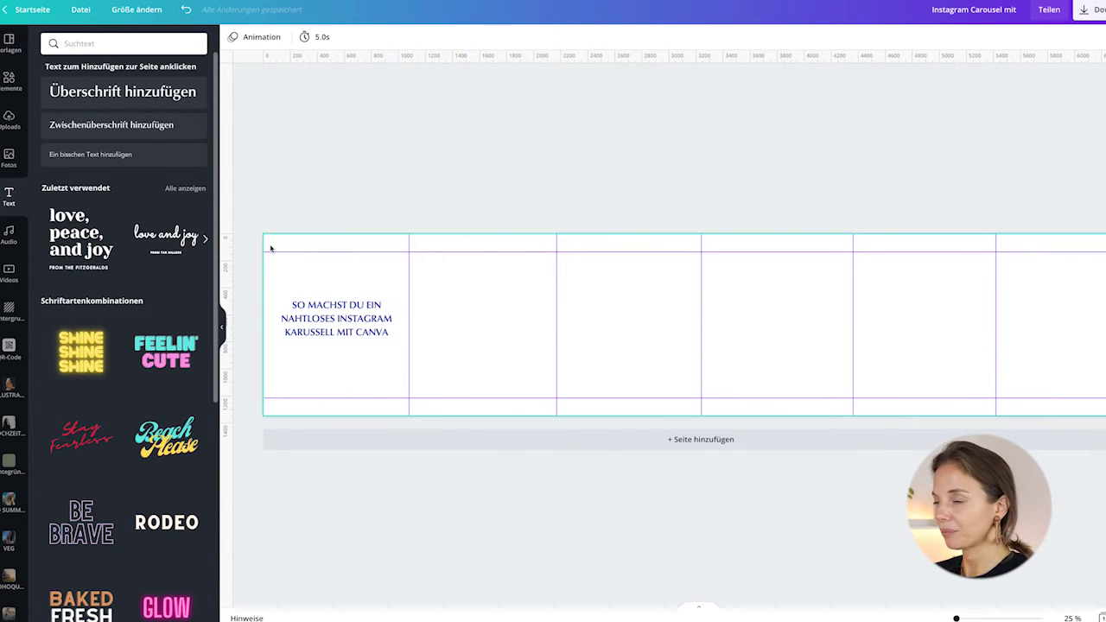
Search the elements for "herz" and add the plain solid heart shape to the page
left_click(10, 80)
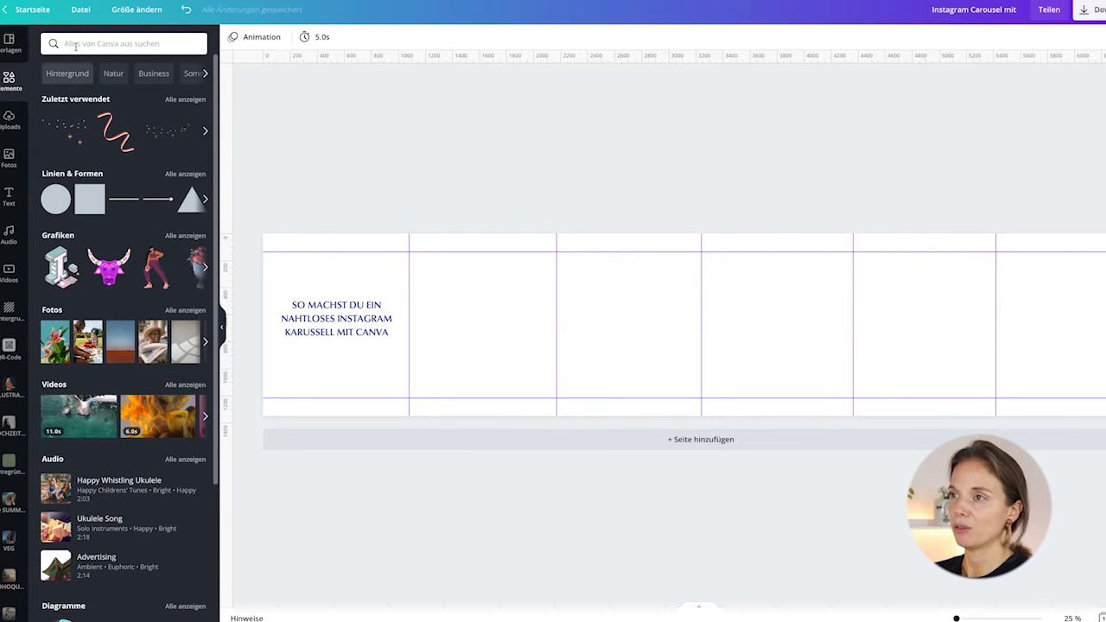
left_click(76, 46)
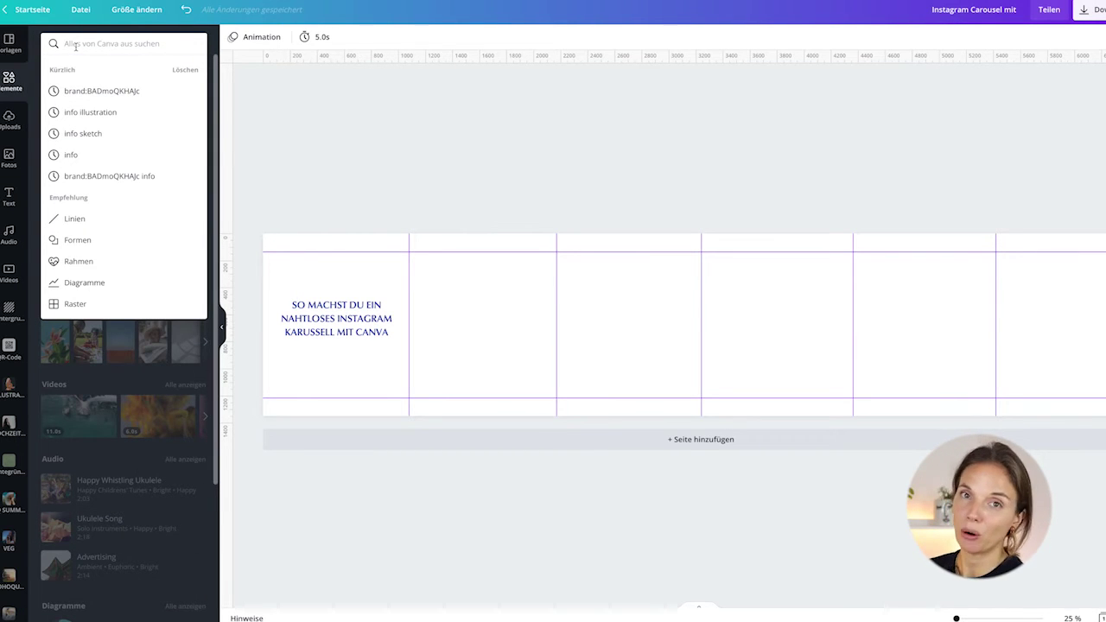
type("herz")
key("Return")
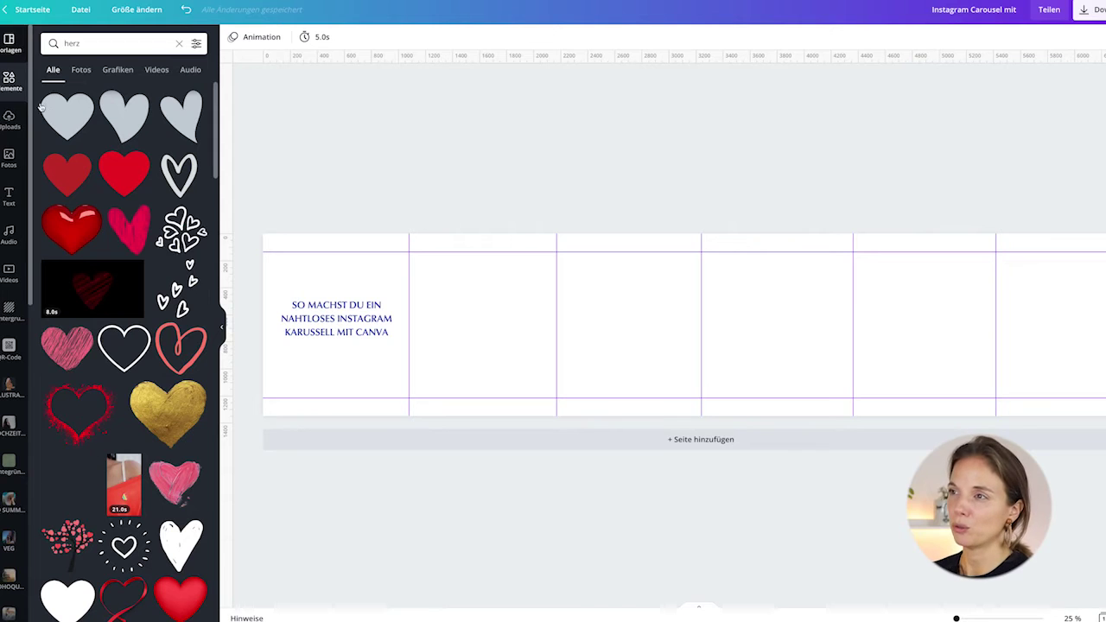
left_click(66, 115)
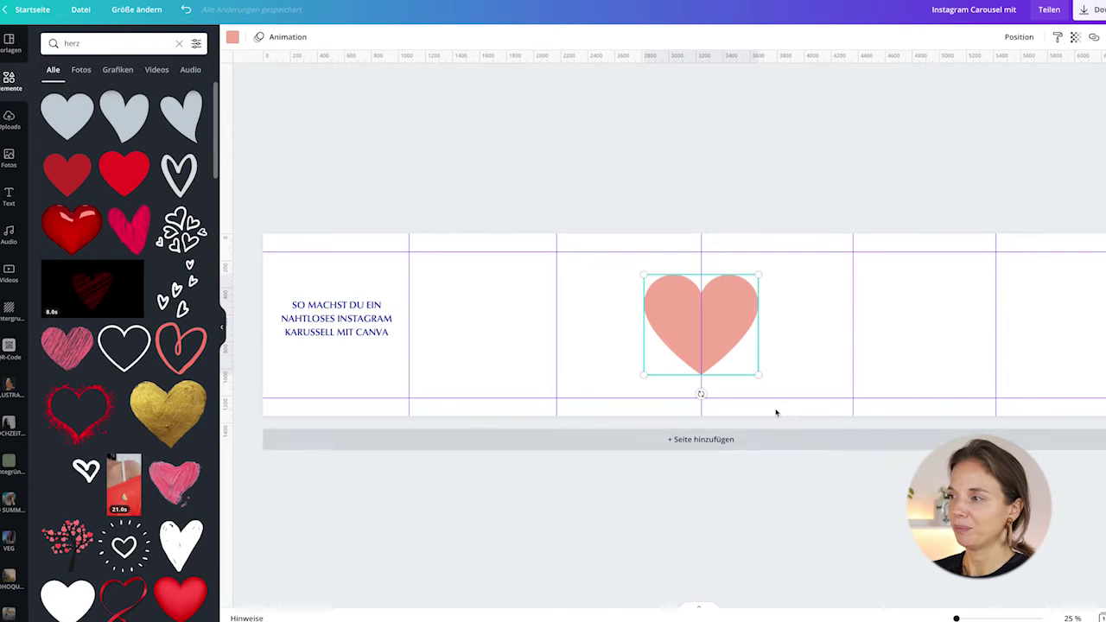
Shrink the heart to about 75 px wide and place it in the first slide's lower-left corner, below the horizontal guide
left_click_drag(758, 374, 274, 404)
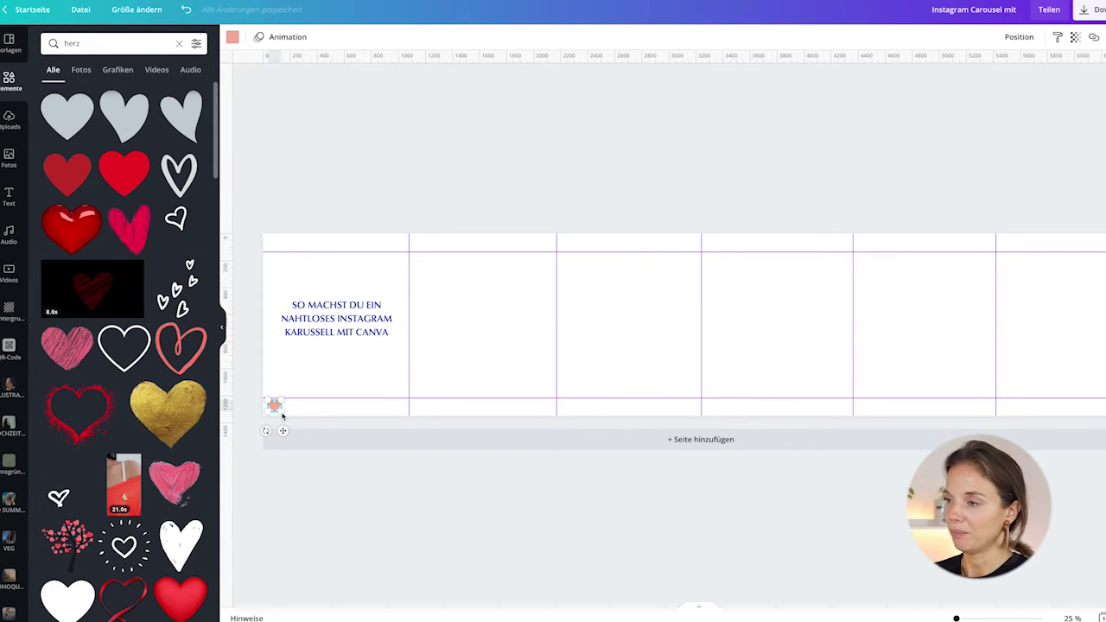
left_click_drag(278, 412, 273, 406)
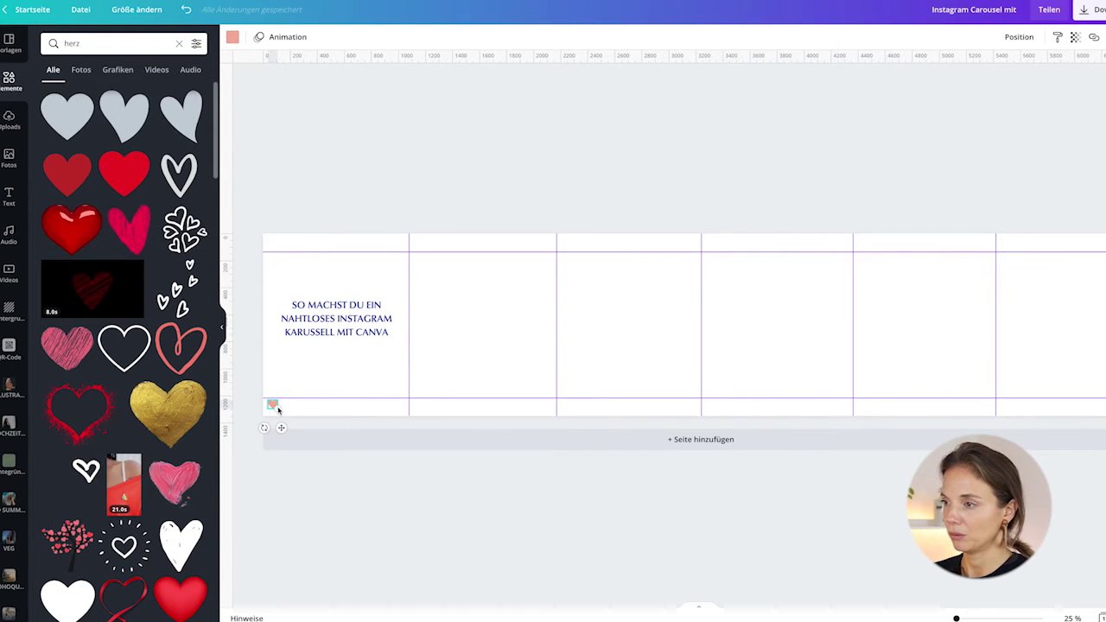
left_click_drag(955, 618, 962, 618)
scroll(562, 402, "left", 5)
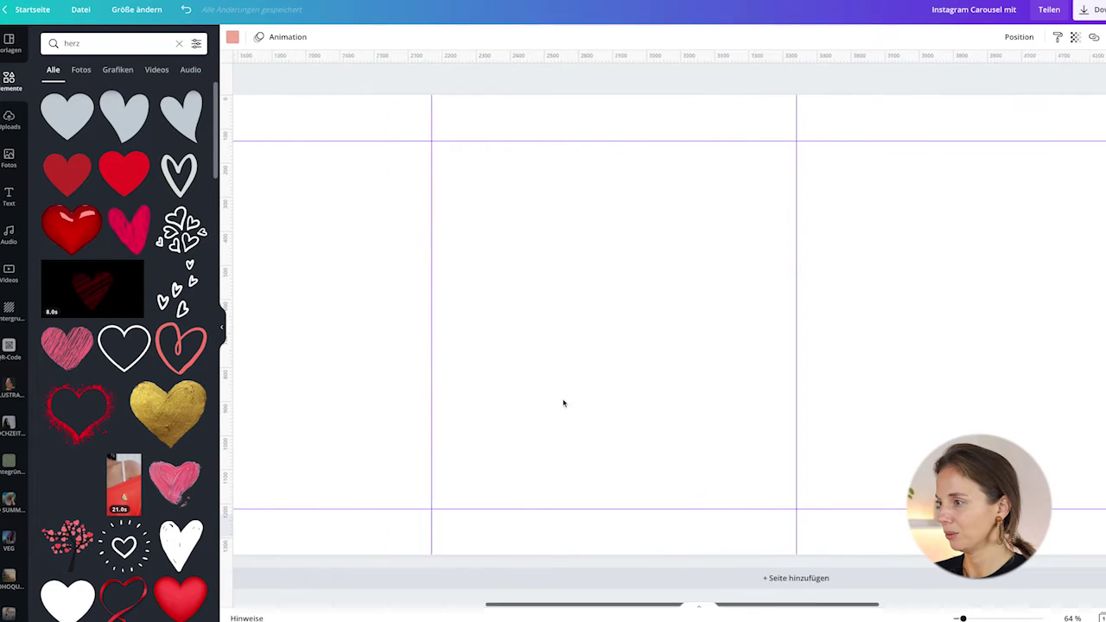
left_click_drag(290, 528, 297, 528)
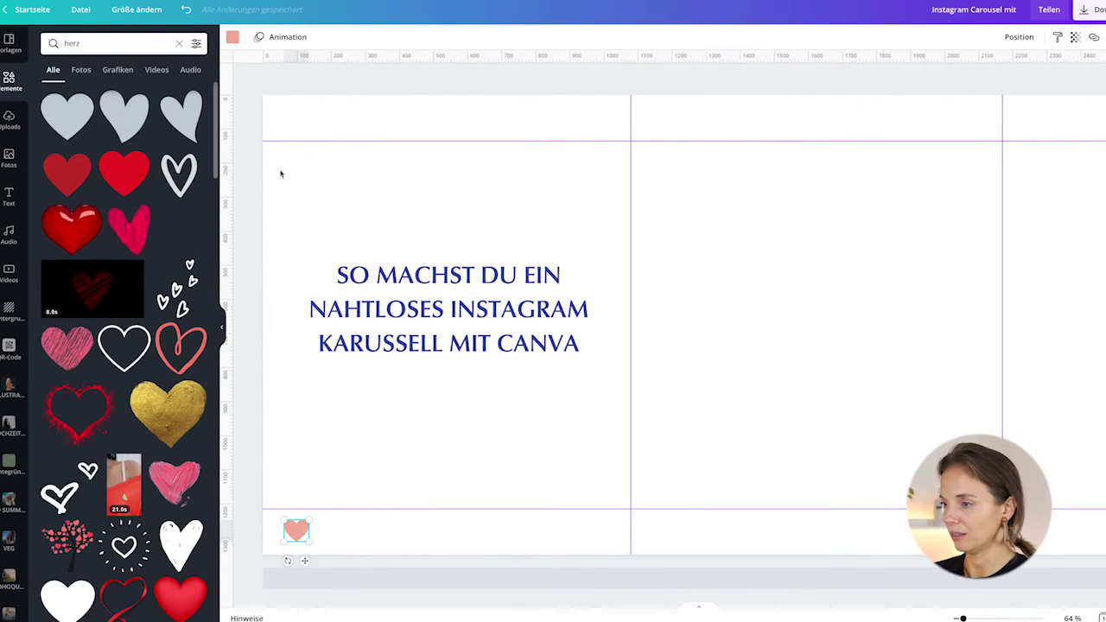
Recolour the small heart with the light grey from the VEG BRANDING palette
left_click(234, 38)
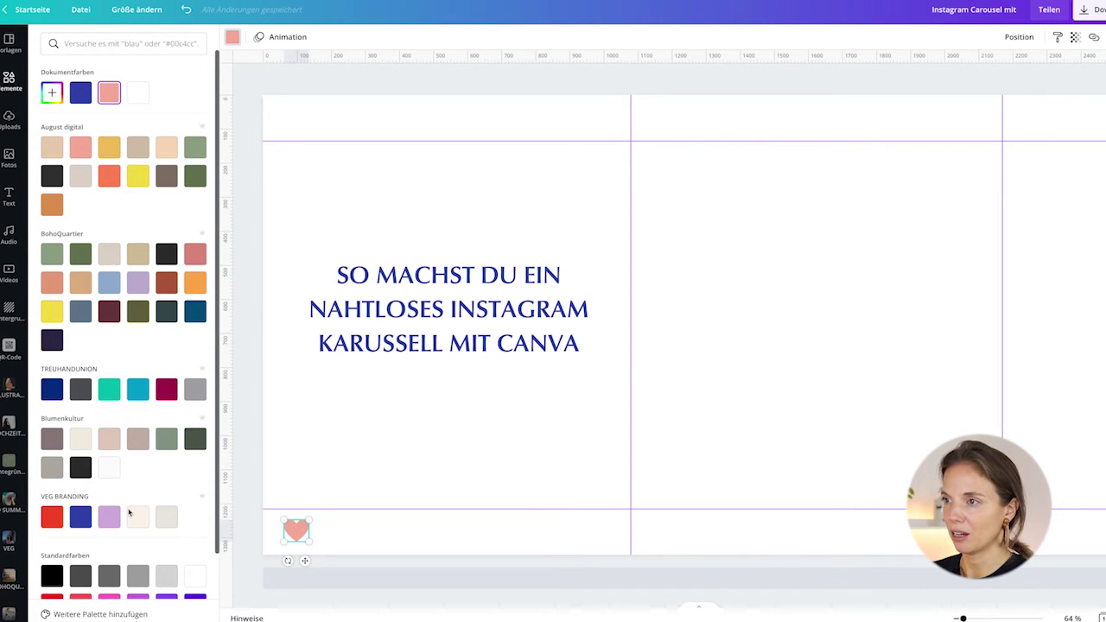
left_click(167, 517)
key("Escape")
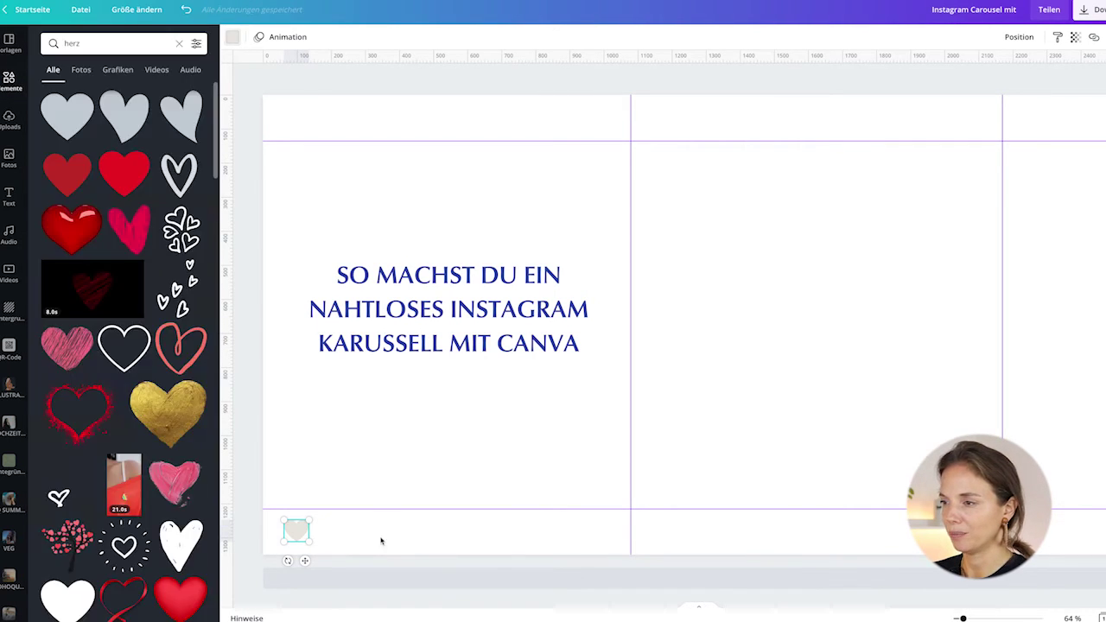
left_click(250, 378)
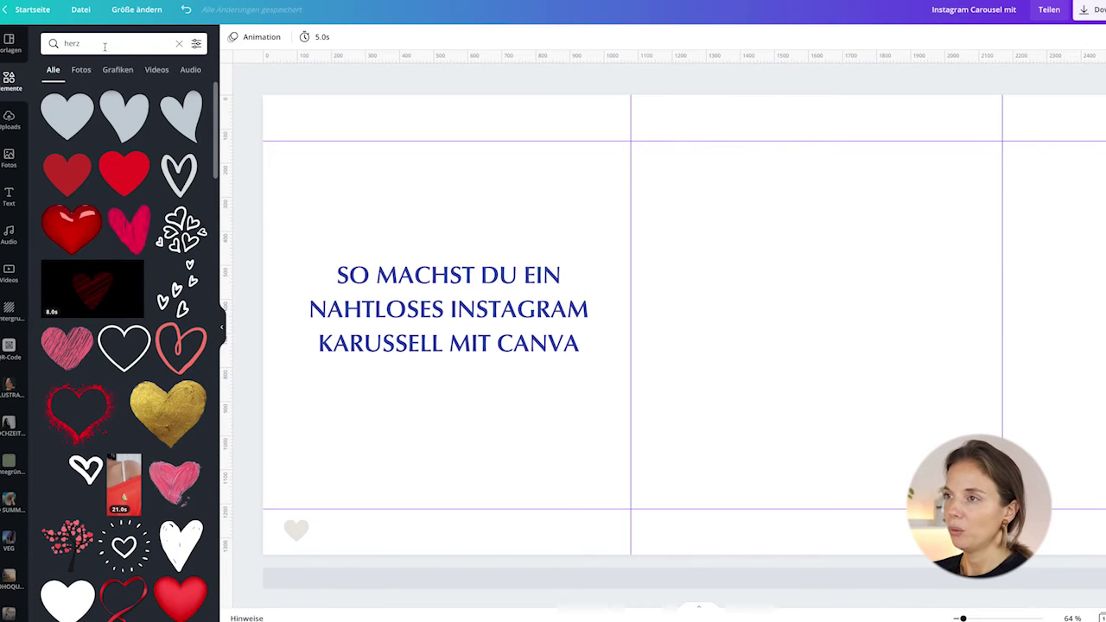
Search the elements for "speichern"
left_click(53, 38)
type("speuchern")
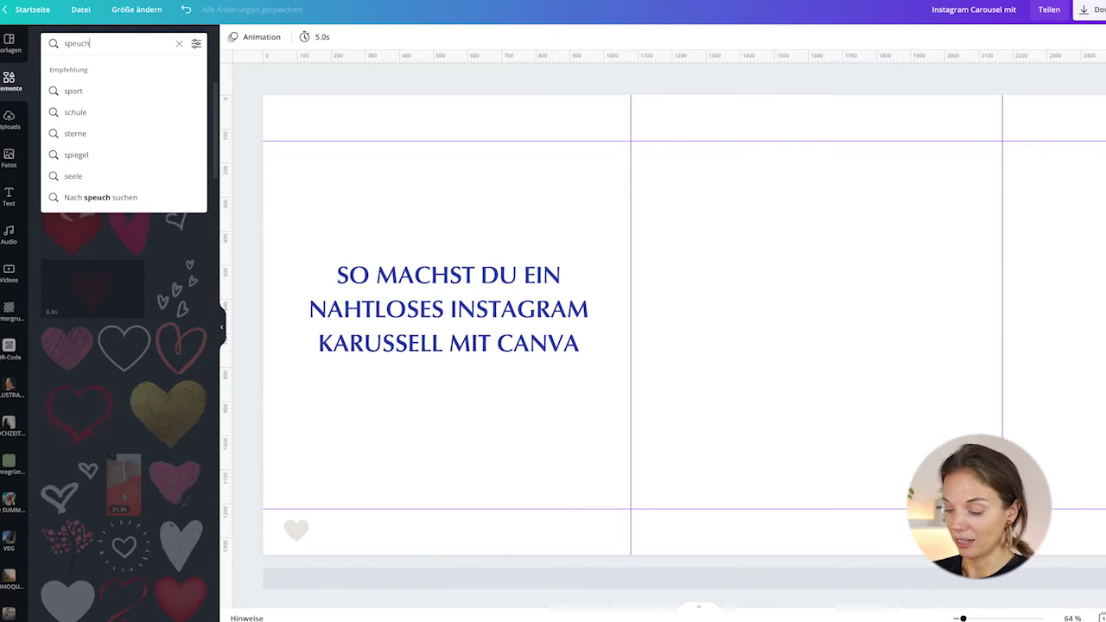
key("Return")
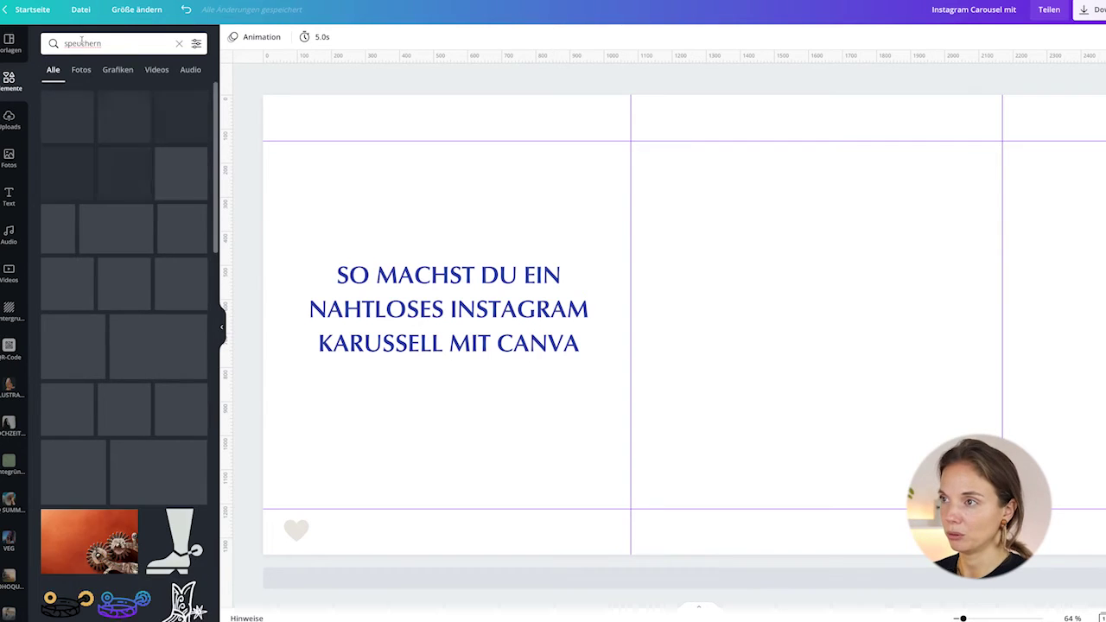
left_click(81, 44)
key("BackSpace")
type("i")
key("Return")
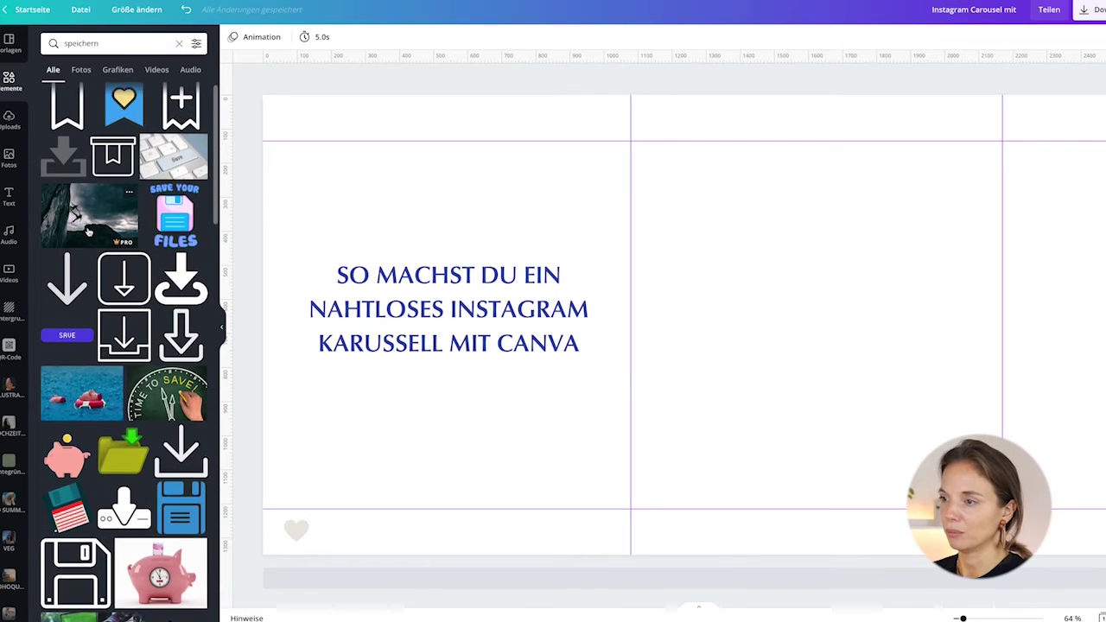
Limit the "speichern" search results to graphics and add the thick bookmark outline with rounded upper corners to the page
scroll(76, 117, "down", 10)
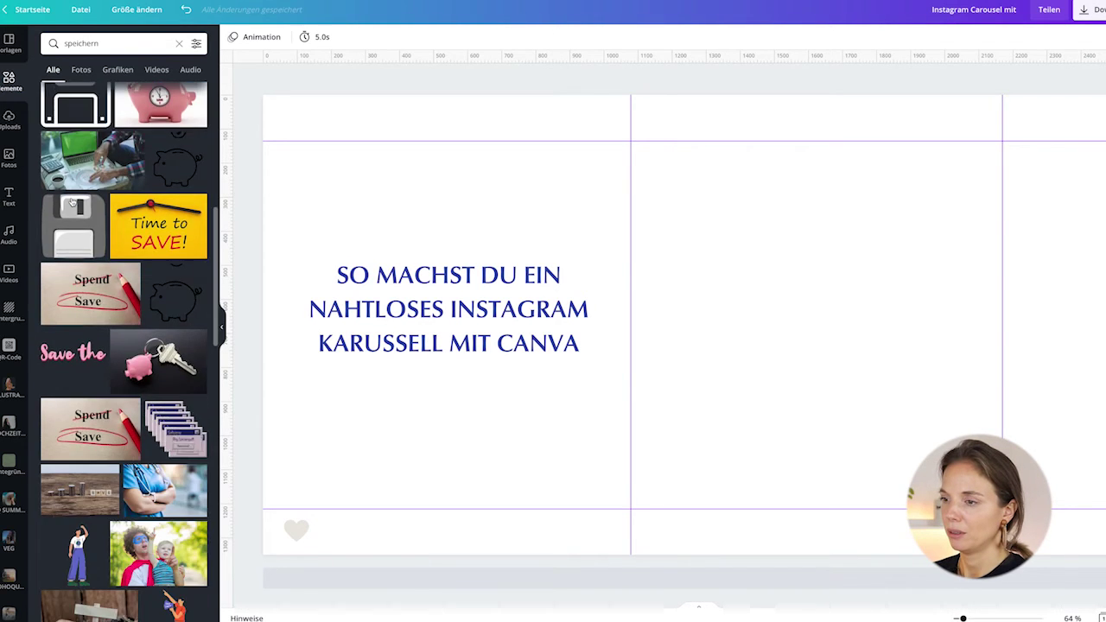
left_click(118, 73)
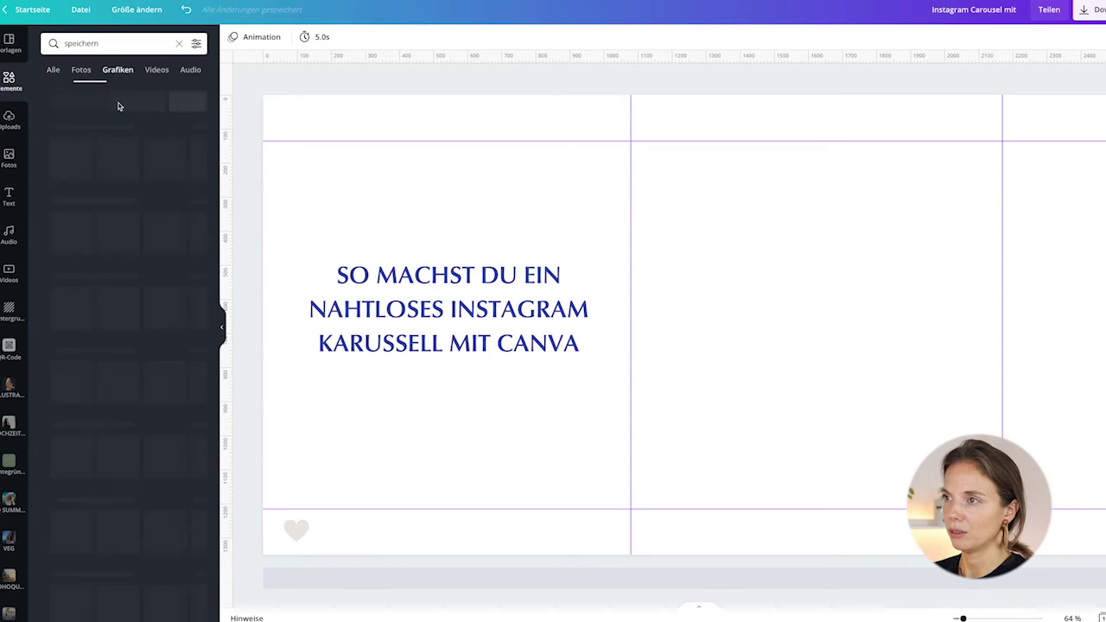
scroll(88, 226, "down", 3)
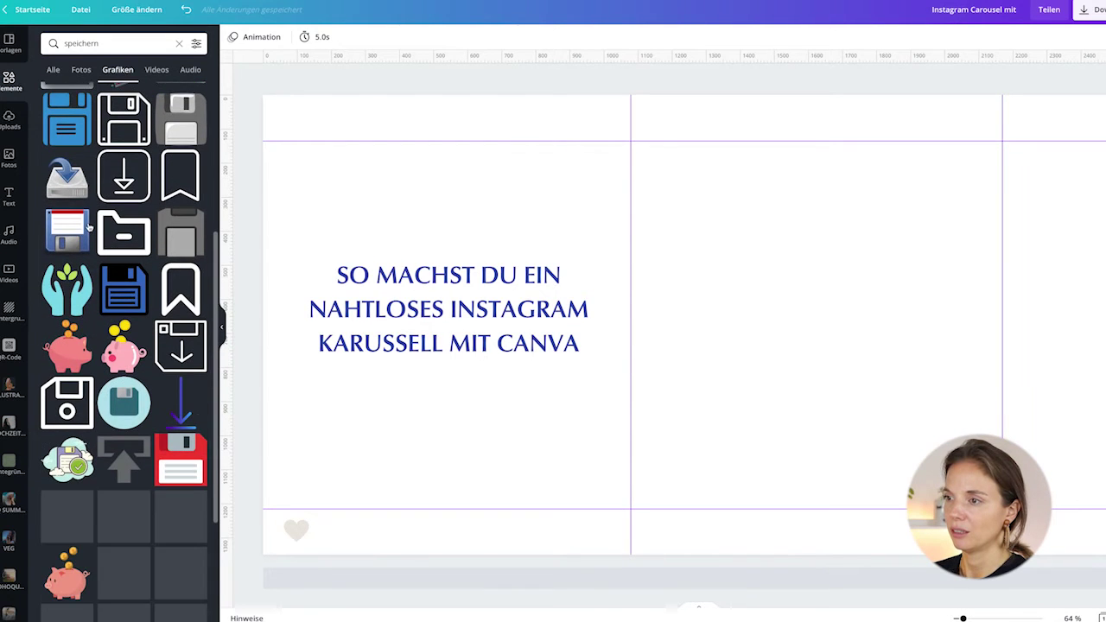
left_click(177, 282)
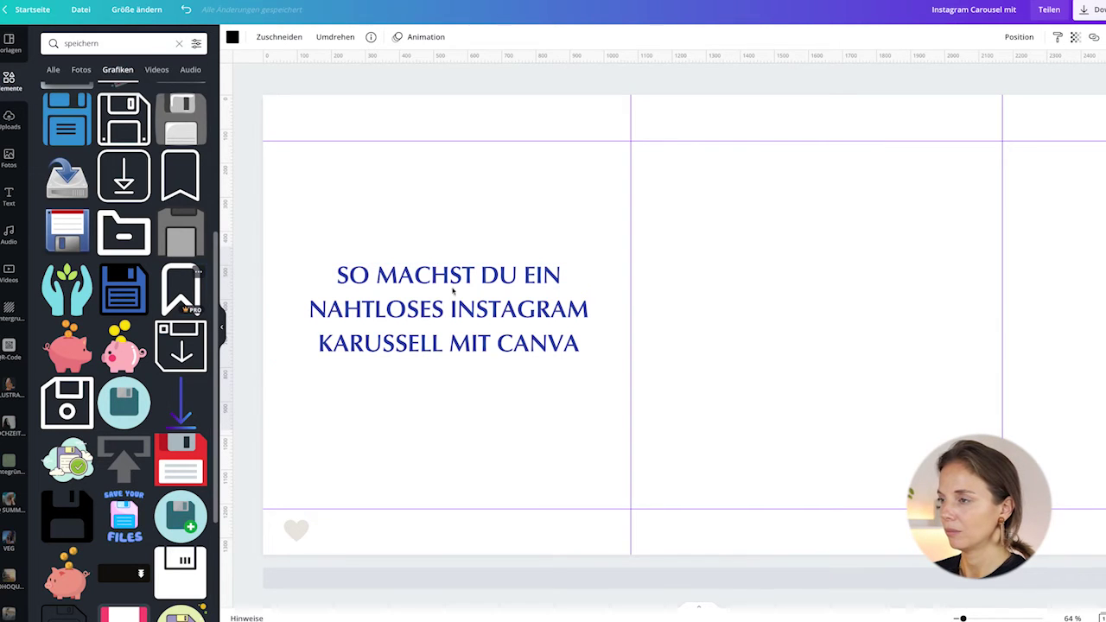
Delete the overlapping bookmark copy from the middle of the page
scroll(739, 349, "right", 6)
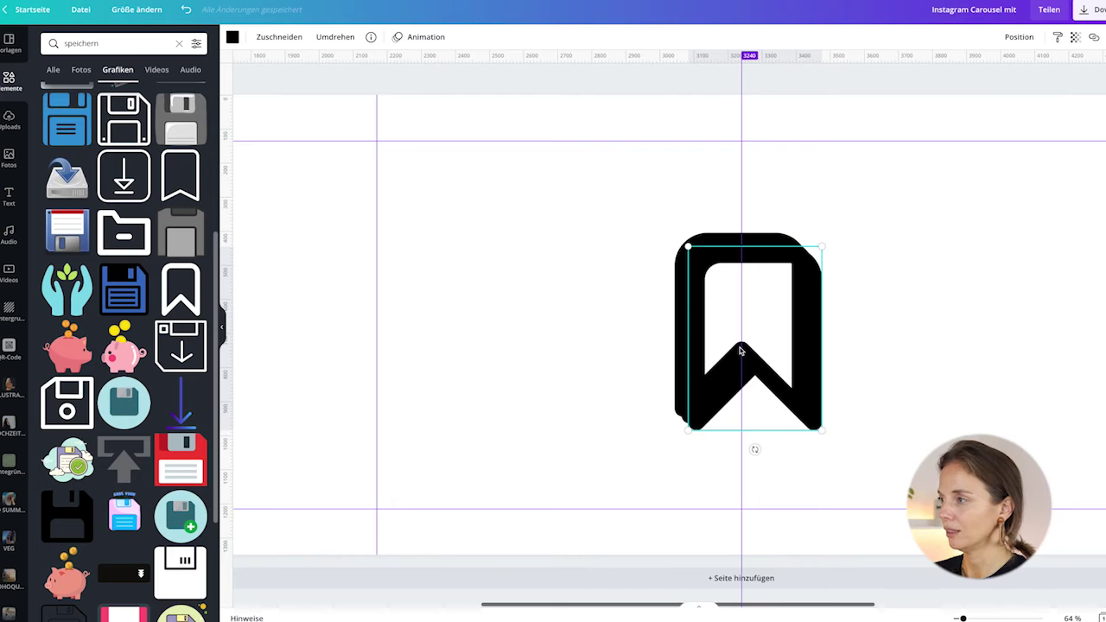
key("Escape")
left_click_drag(776, 247, 764, 246)
key("Delete")
scroll(639, 235, "left", 7)
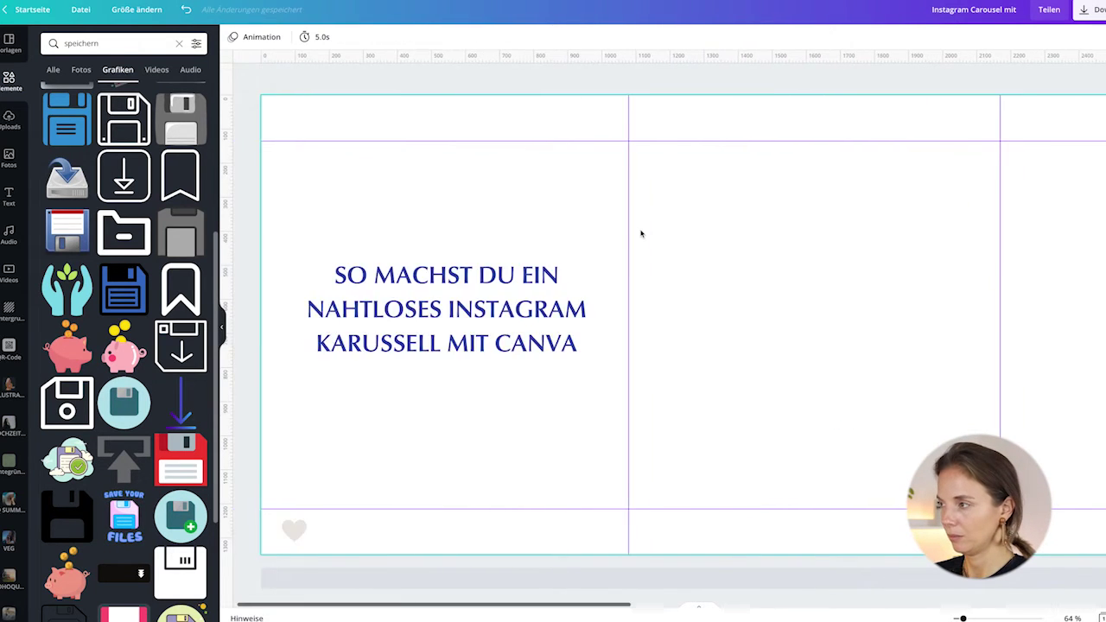
Shrink the bookmark to about 60 px wide and place it in the first slide's lower-right corner, below the horizontal guide
left_click(546, 209)
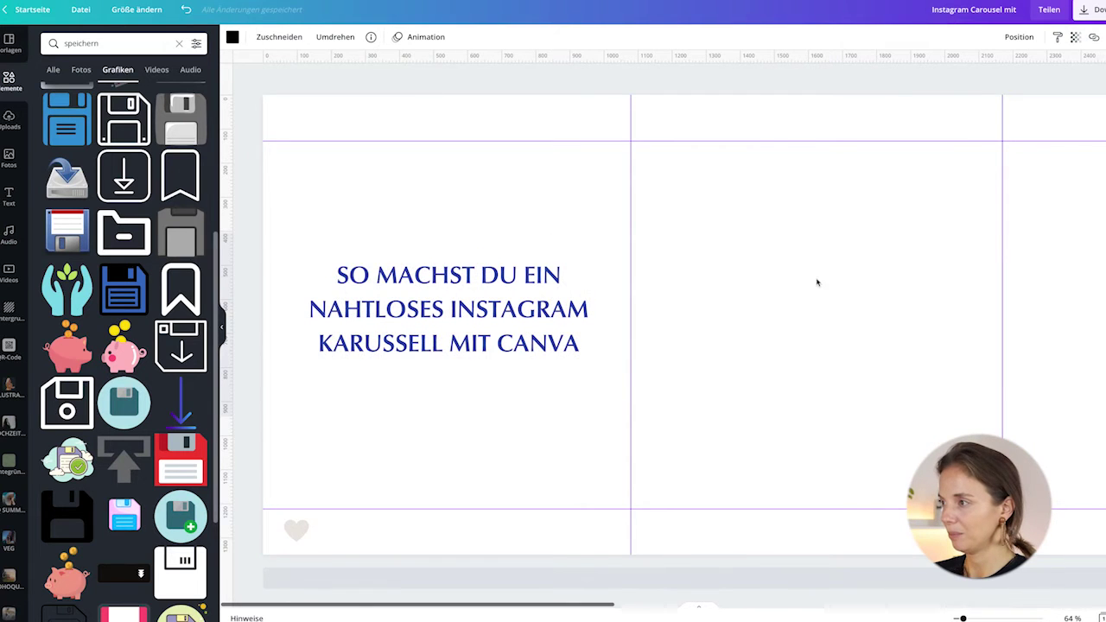
scroll(846, 285, "right", 5)
left_click_drag(974, 294, 244, 272)
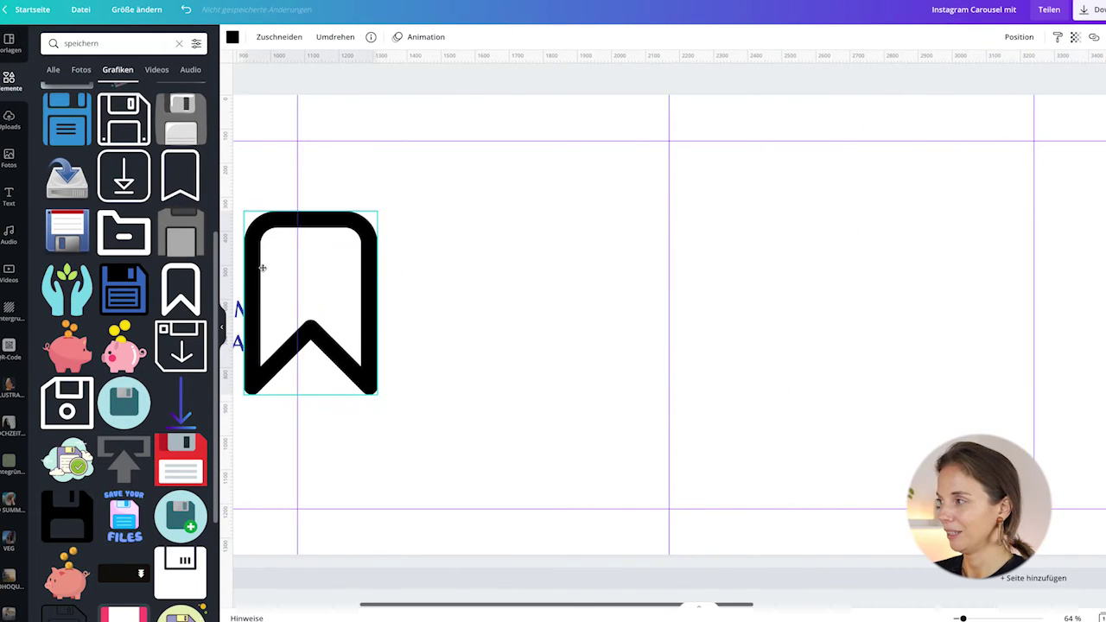
scroll(600, 288, "left", 5)
left_click_drag(600, 288, 596, 446)
left_click_drag(635, 499, 592, 521)
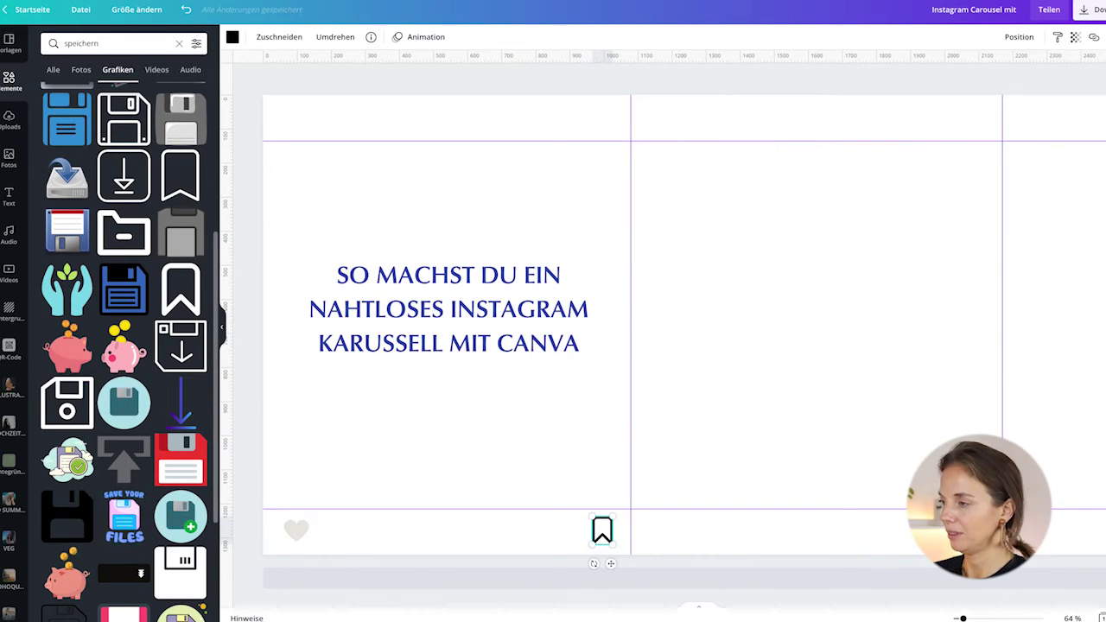
Recolour the bookmark with the same light grey document colour as the heart
left_click(234, 36)
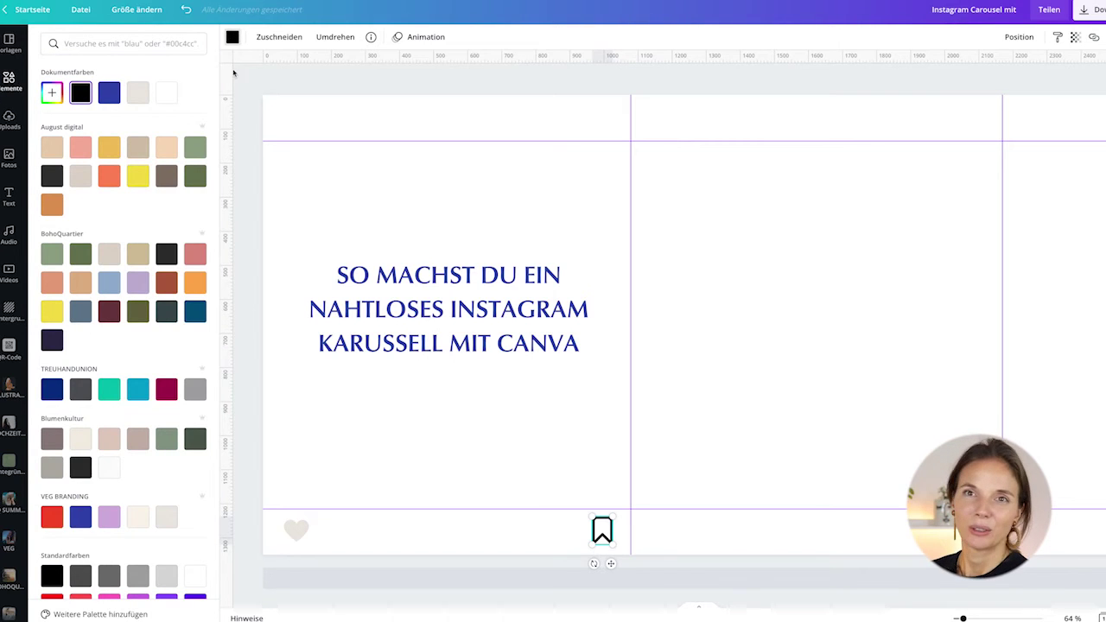
left_click(139, 95)
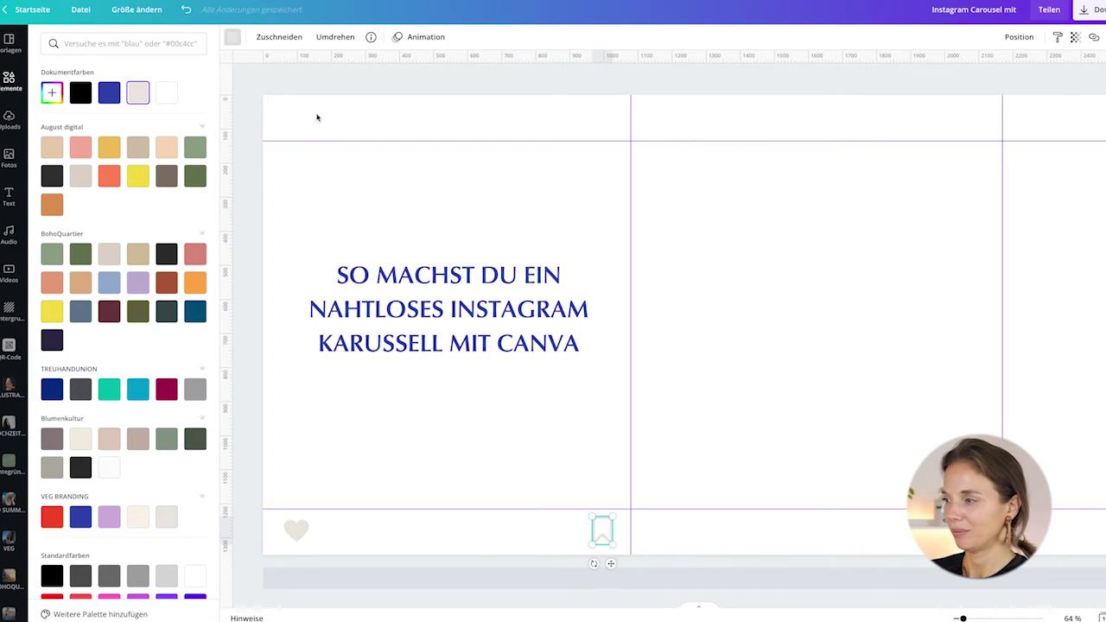
left_click(278, 80)
Find the stored brand logos and add the red wordmark logo to the page
scroll(13, 332, "down", 5)
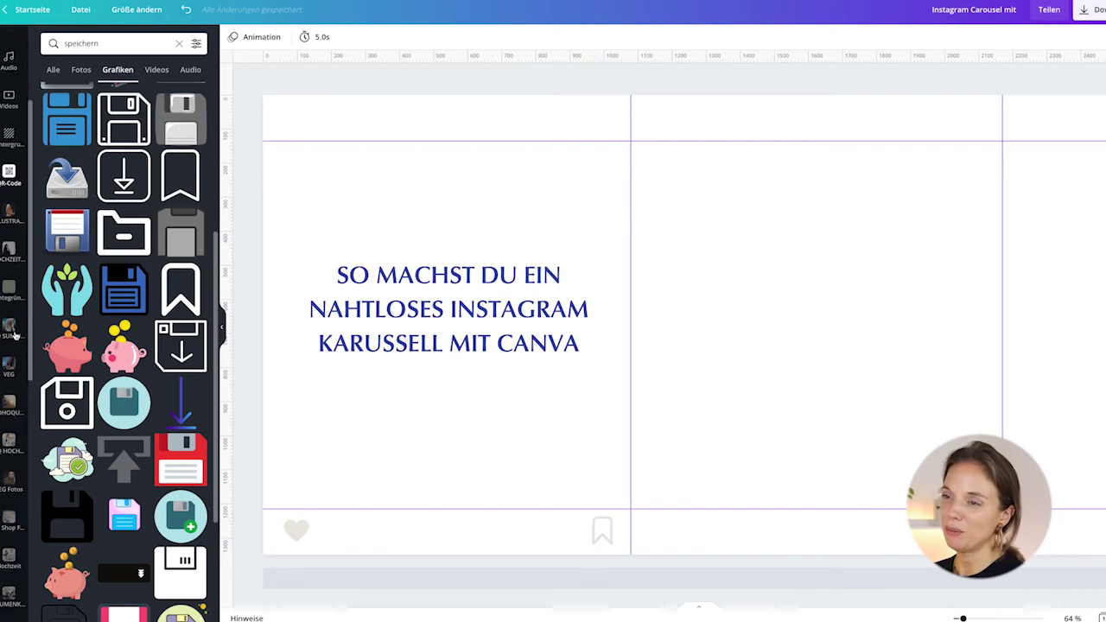
scroll(14, 333, "down", 3)
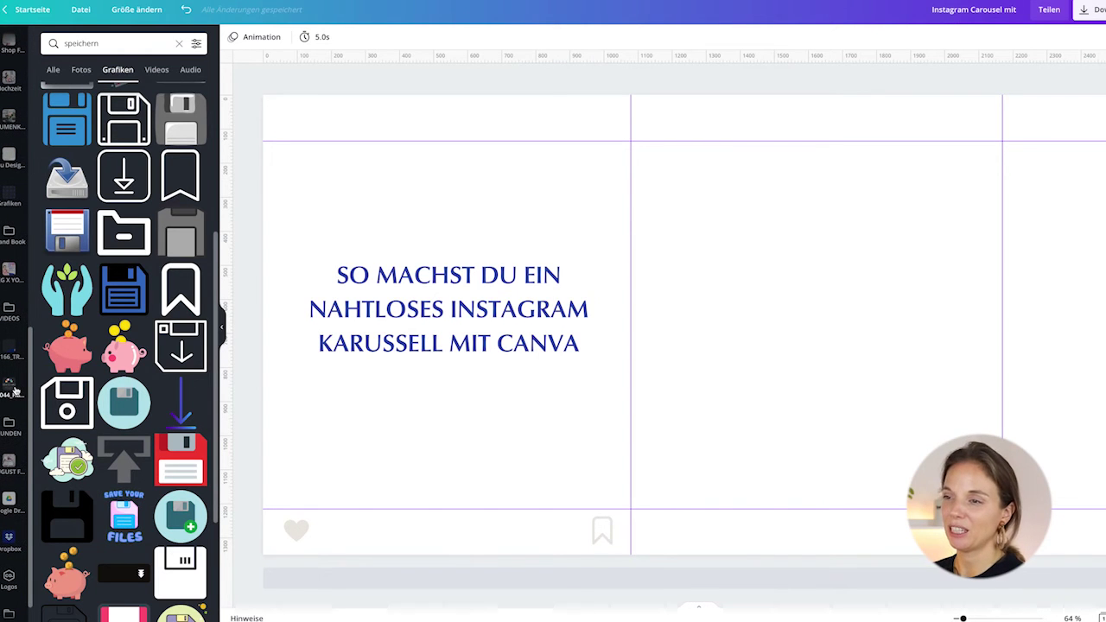
scroll(14, 391, "down", 1)
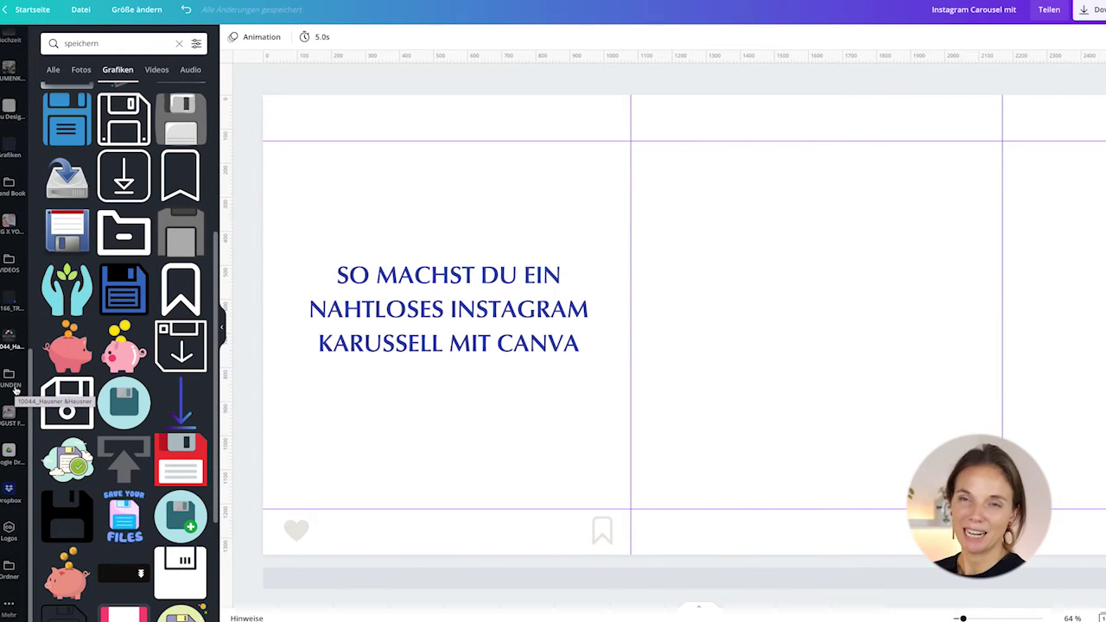
scroll(13, 391, "up", 2)
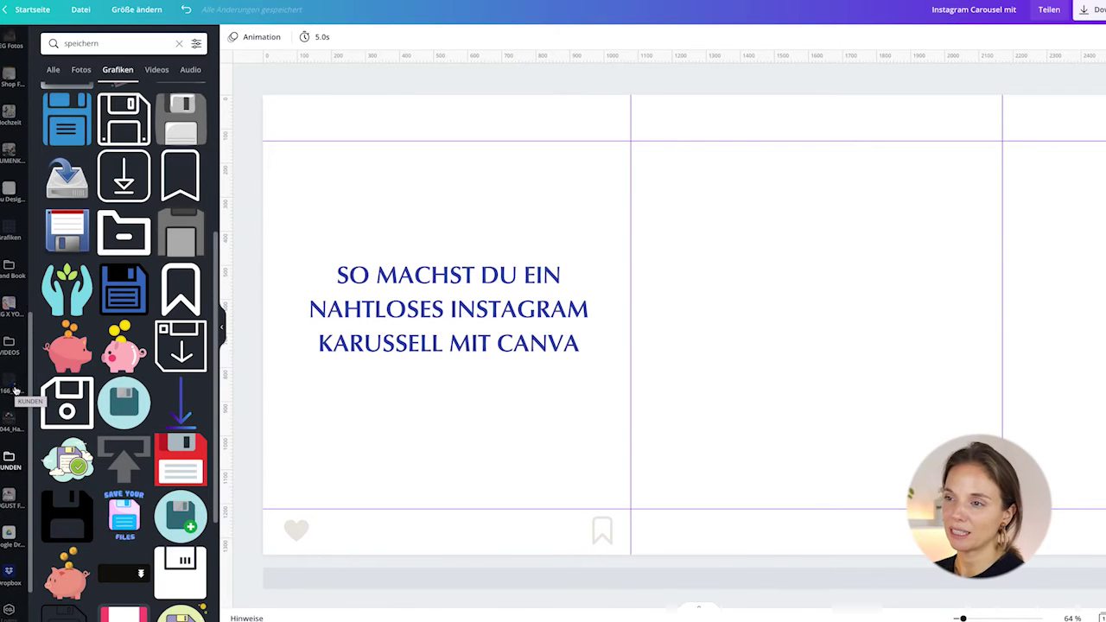
left_click(12, 316)
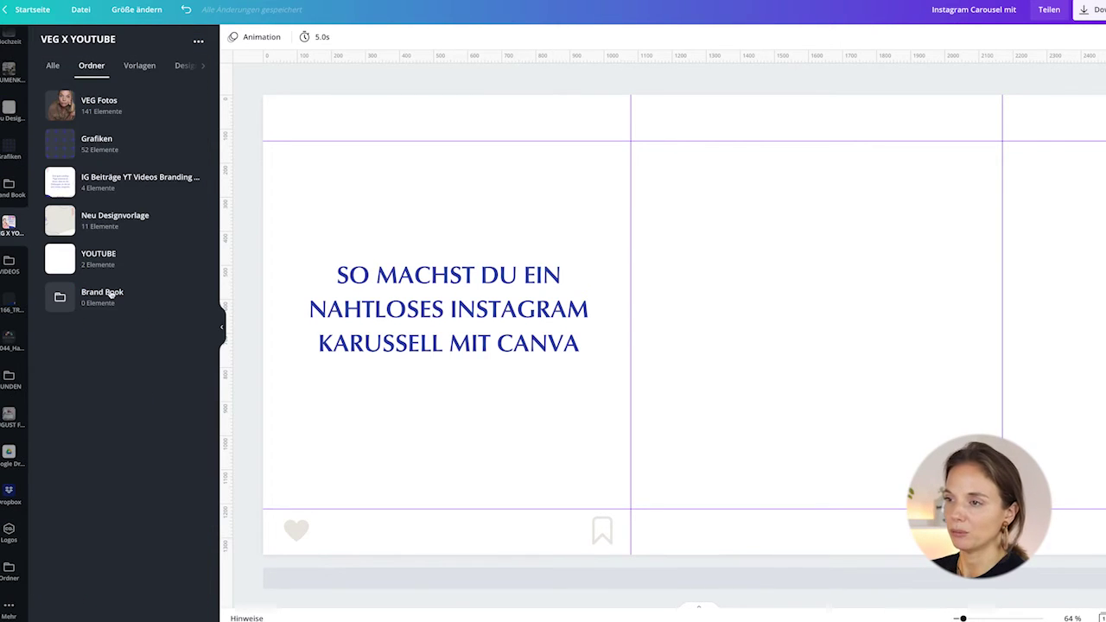
left_click(9, 530)
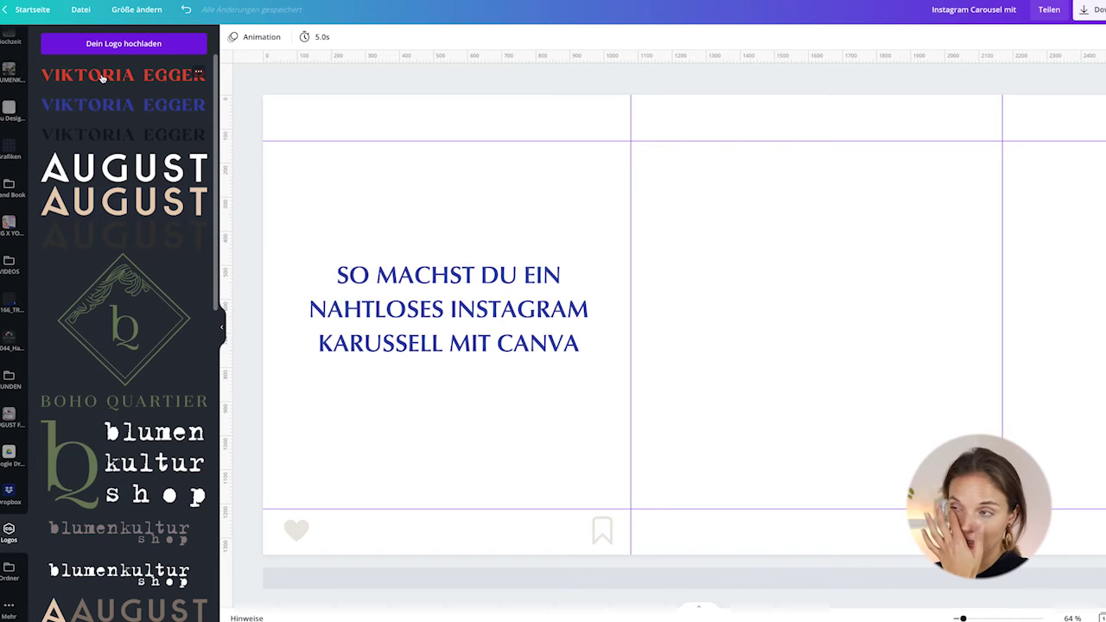
left_click(123, 74)
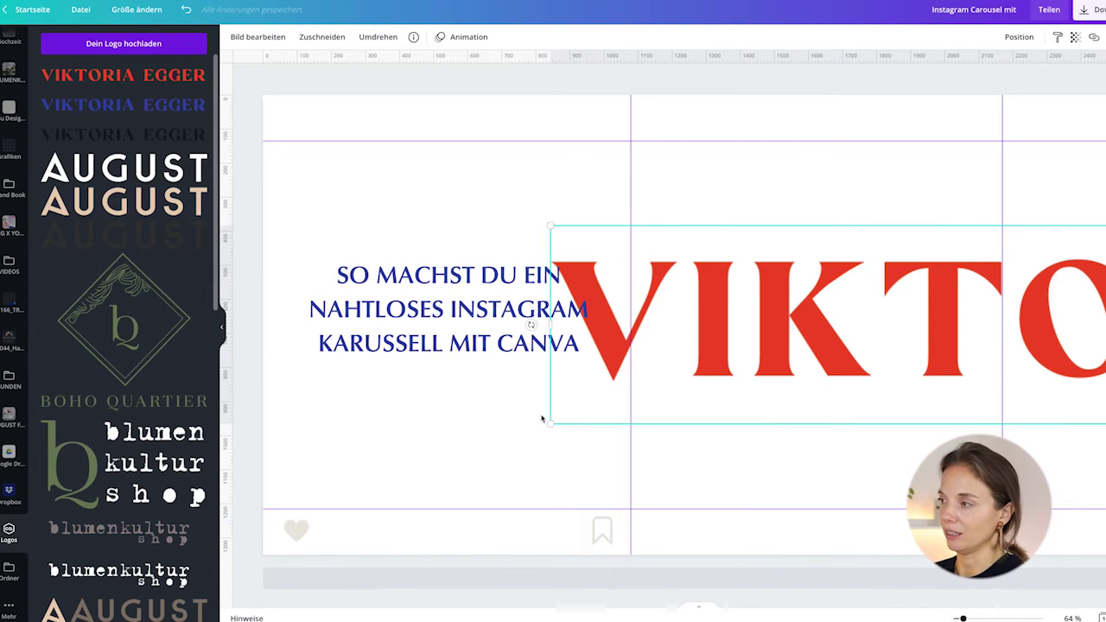
Shrink the red logo to about 325 px wide and place it between the heart and the bookmark below the first slide's horizontal guide
left_click_drag(550, 424, 307, 330)
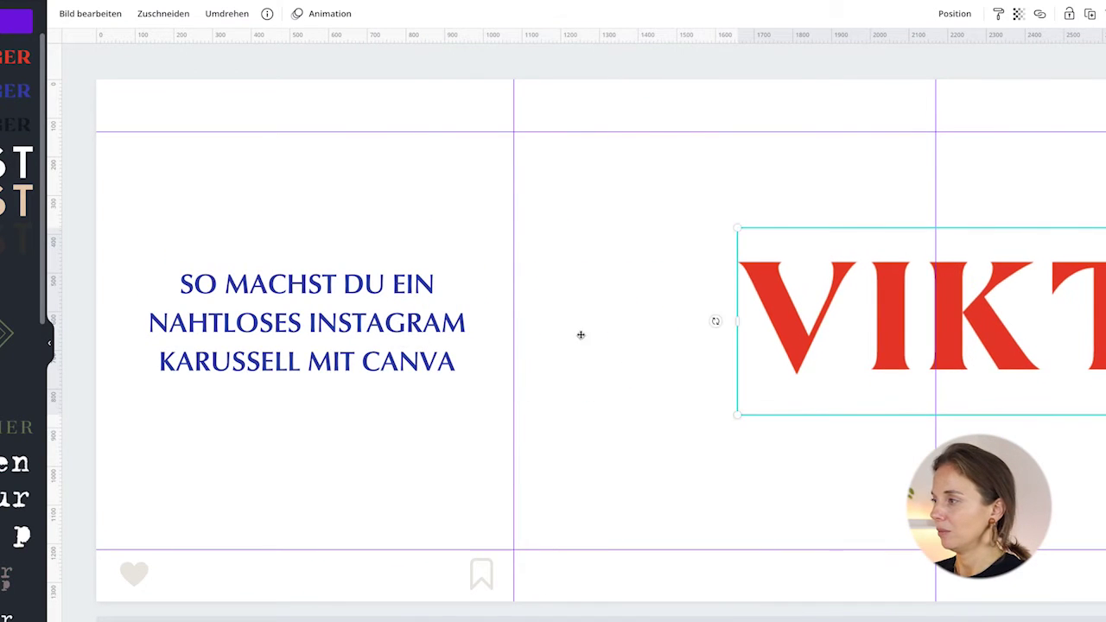
left_click_drag(147, 346, 95, 333)
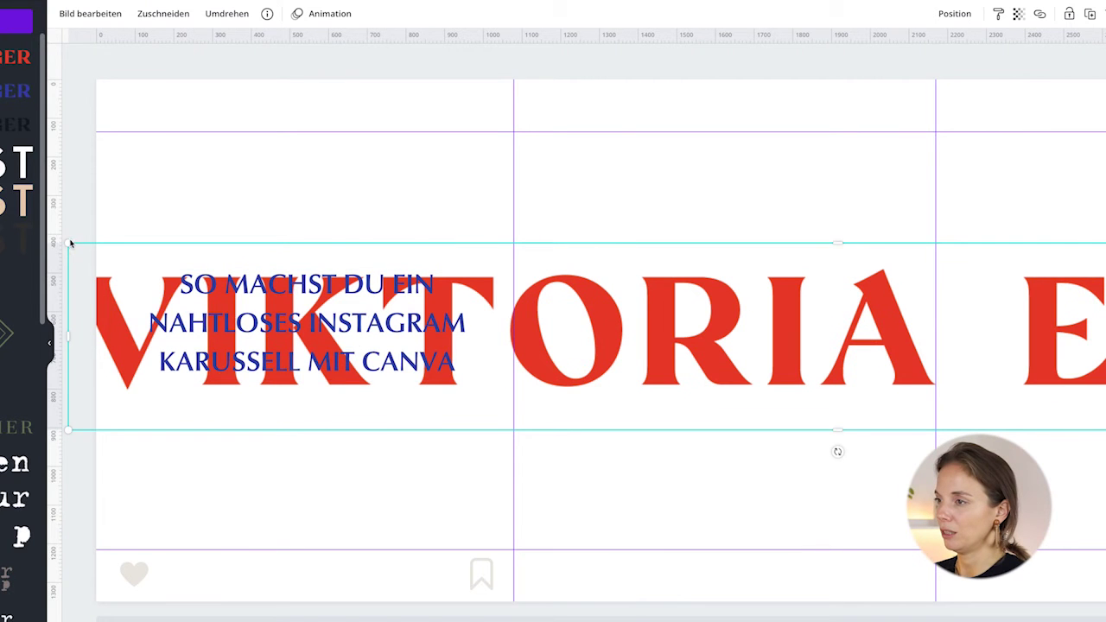
left_click_drag(67, 429, 765, 427)
left_click_drag(843, 399, 298, 462)
left_click_drag(413, 459, 278, 569)
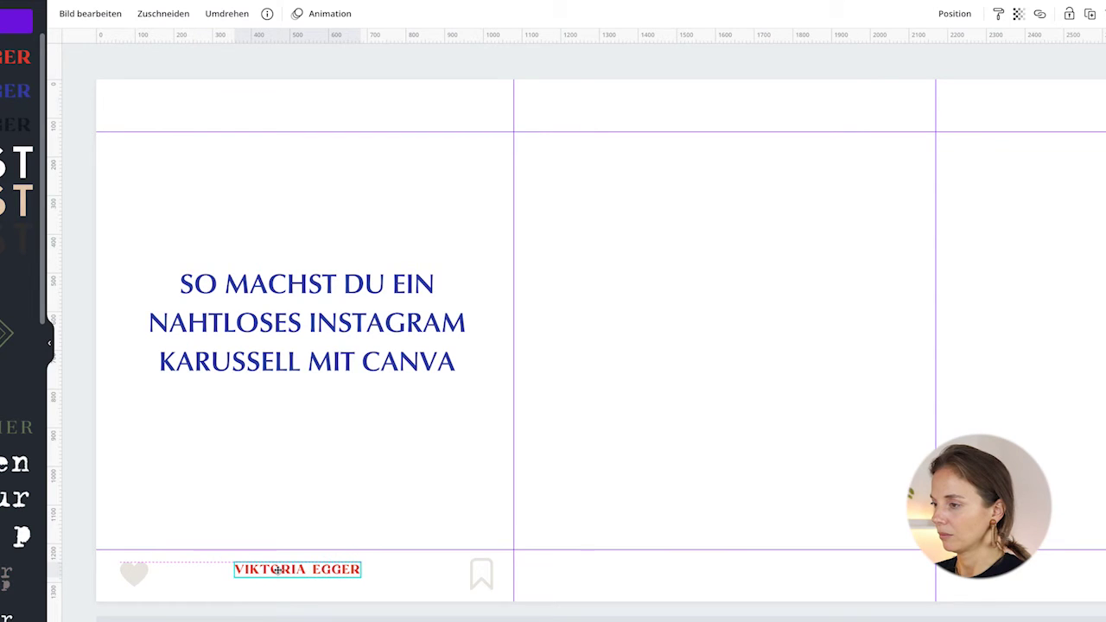
Centre the red logo in the first slide's footer and shrink the bookmark to about 55 px wide, level with the logo
left_click(181, 572)
left_click_drag(108, 562, 490, 591)
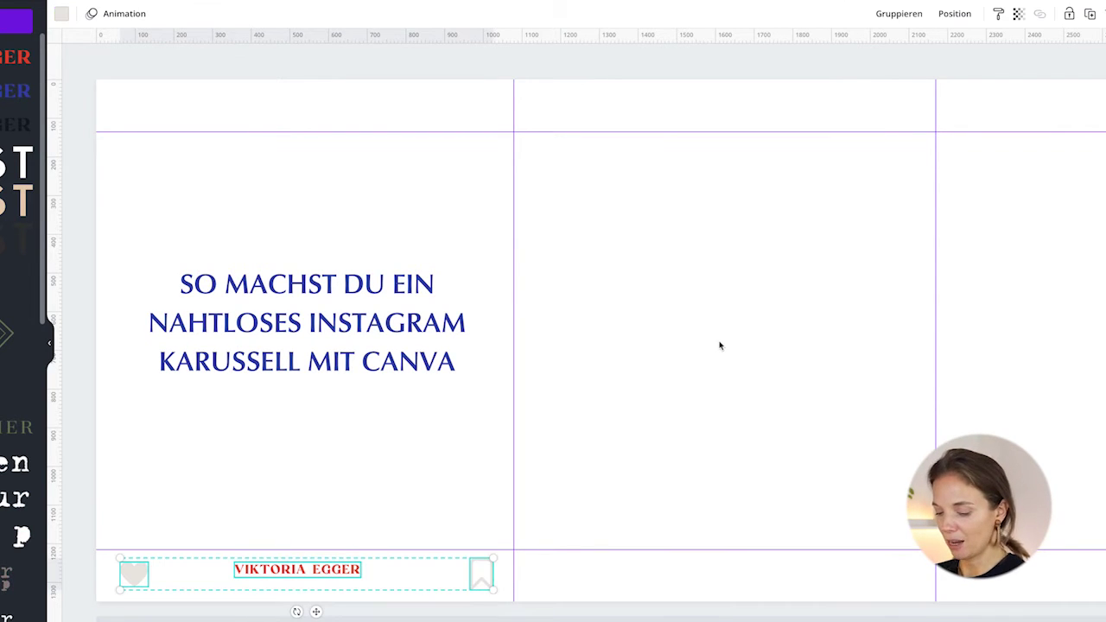
left_click(373, 530)
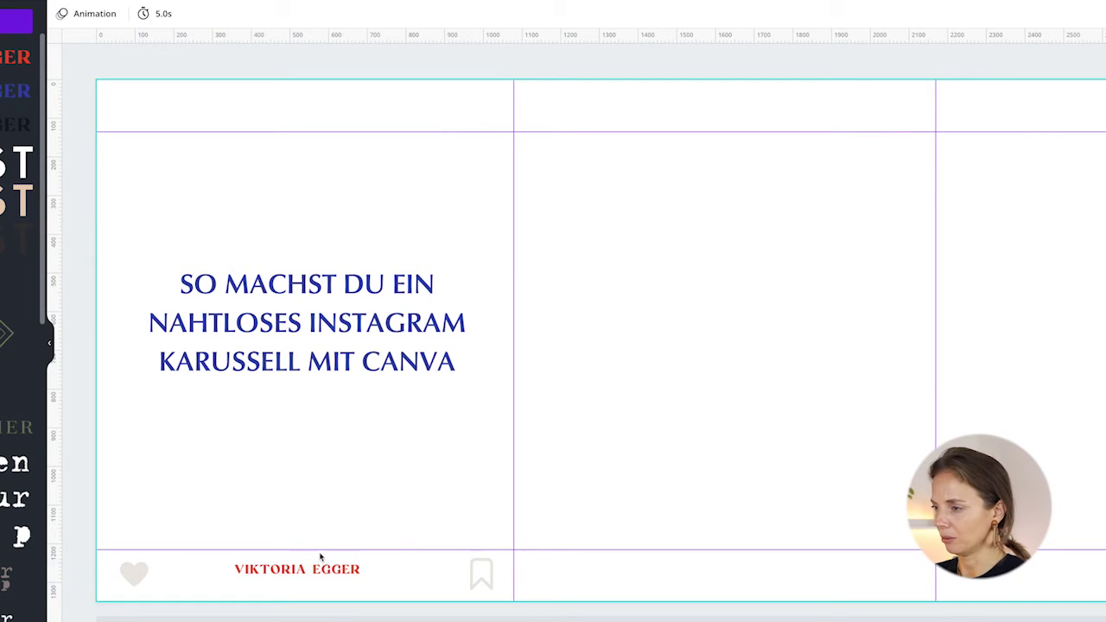
mouse_move(311, 567)
left_mouse_down()
mouse_move(307, 576)
mouse_move(319, 573)
left_mouse_up()
left_click(462, 534)
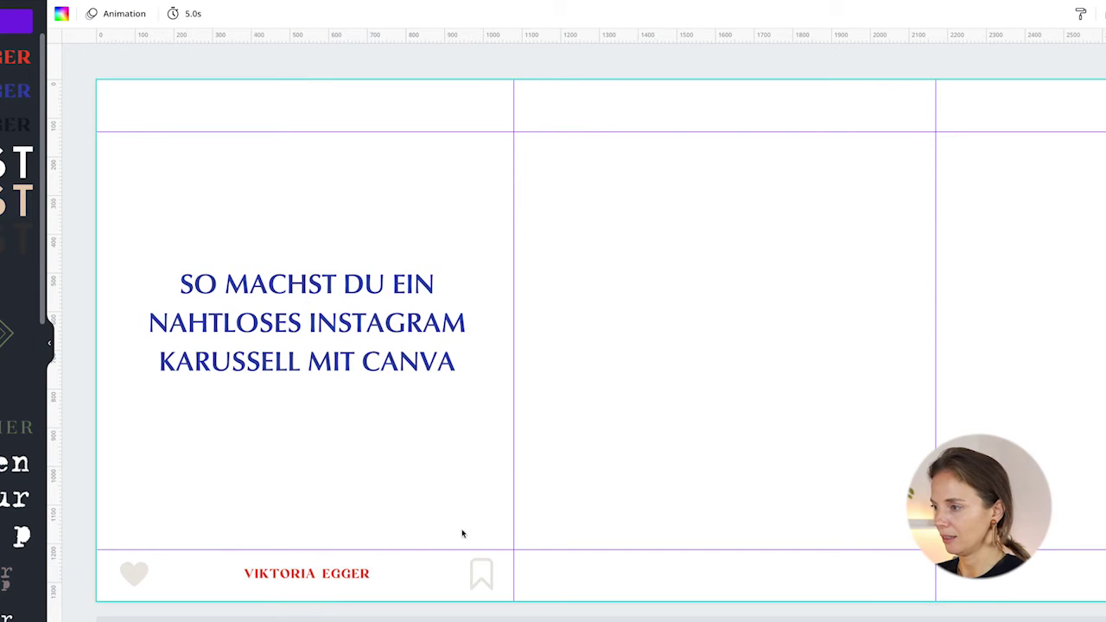
left_click(473, 566)
left_click_drag(493, 591, 487, 579)
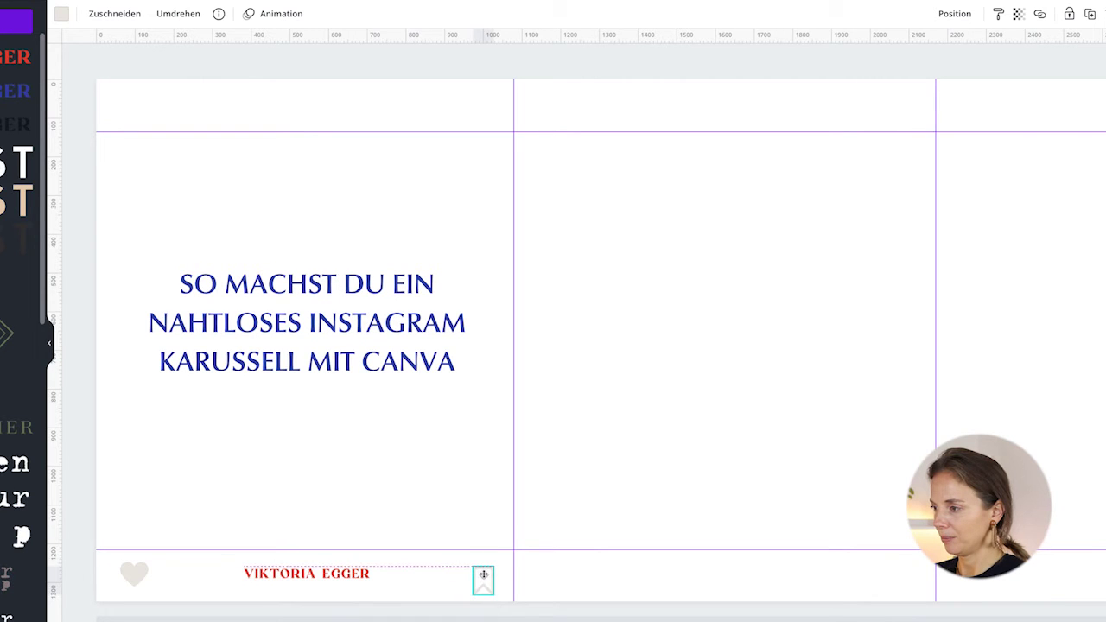
Group the heart, the red logo and the bookmark in the first slide's footer
left_click(193, 559)
mouse_move(104, 567)
left_mouse_down()
mouse_move(505, 587)
mouse_move(118, 560)
left_mouse_up()
left_click(545, 588)
left_click(898, 14)
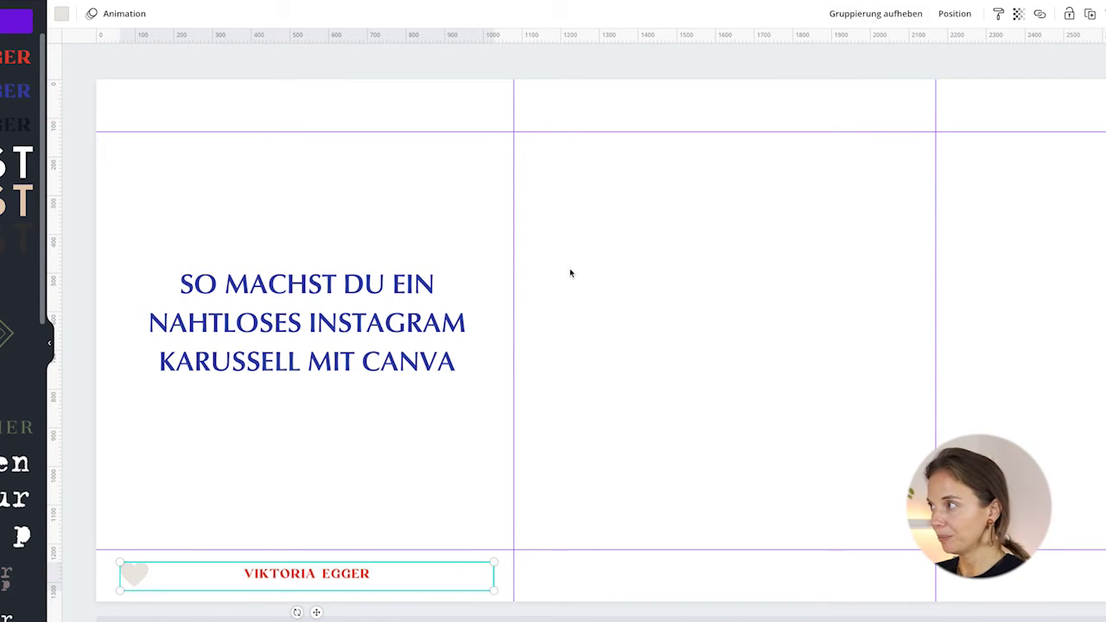
Duplicate the footer group and place the copy at the same height in the second slide's footer
key("ctrl+d")
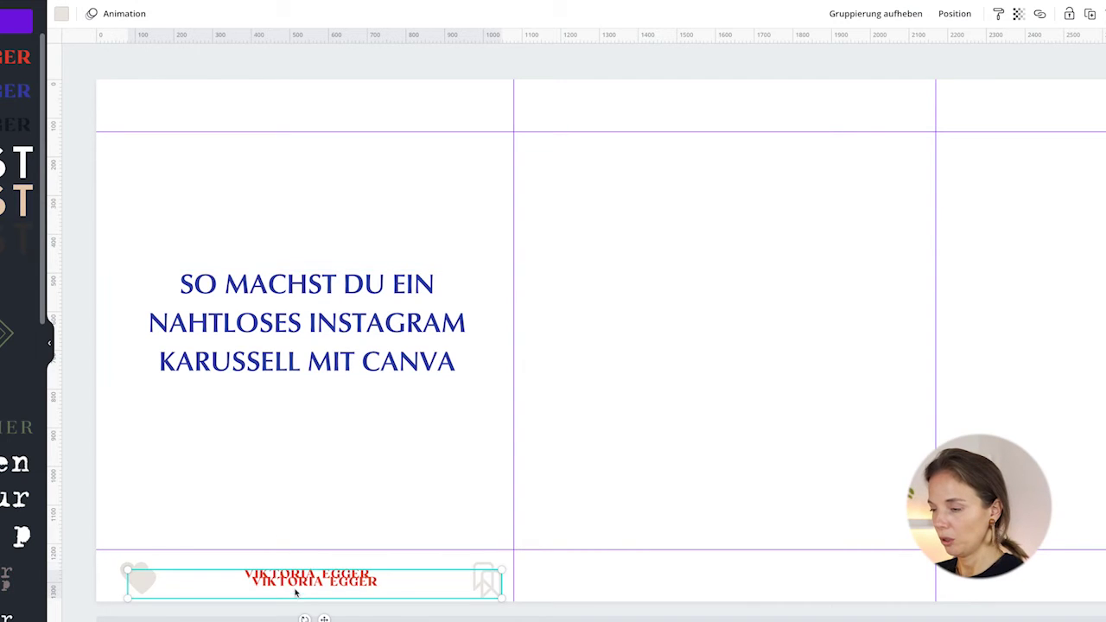
left_click_drag(302, 584, 716, 571)
scroll(716, 571, "right", 5)
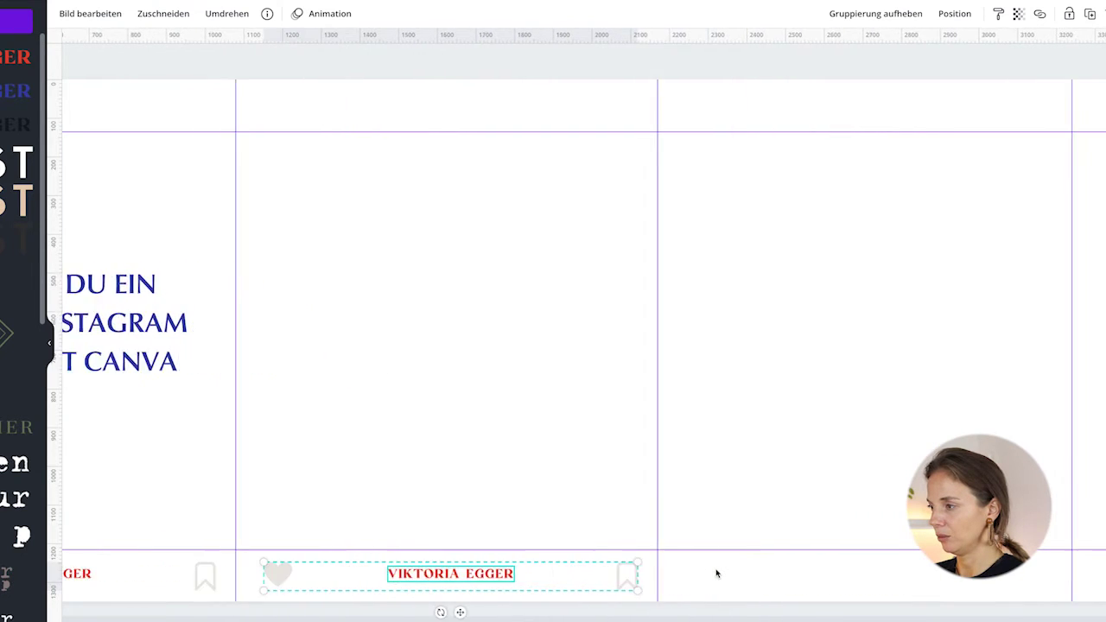
Place further copies of the footer group in the footers of the third to sixth slides, at the same height
scroll(716, 571, "down", 5)
left_click_drag(606, 405, 785, 406)
key("ctrl+d")
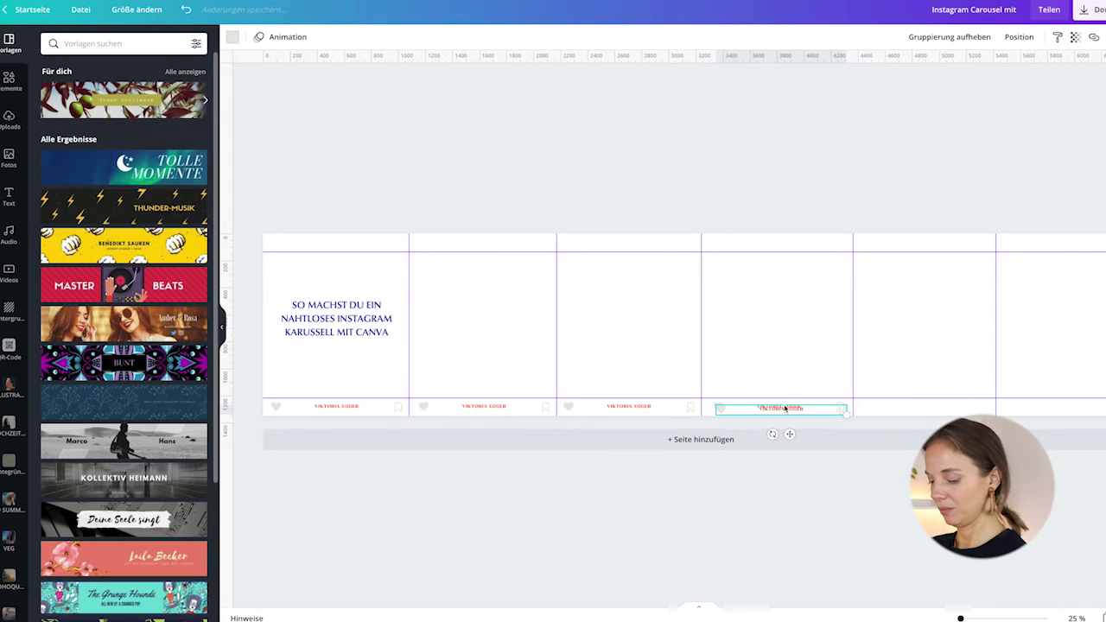
left_click_drag(788, 411, 1058, 408)
key("ctrl+d")
left_click(393, 301)
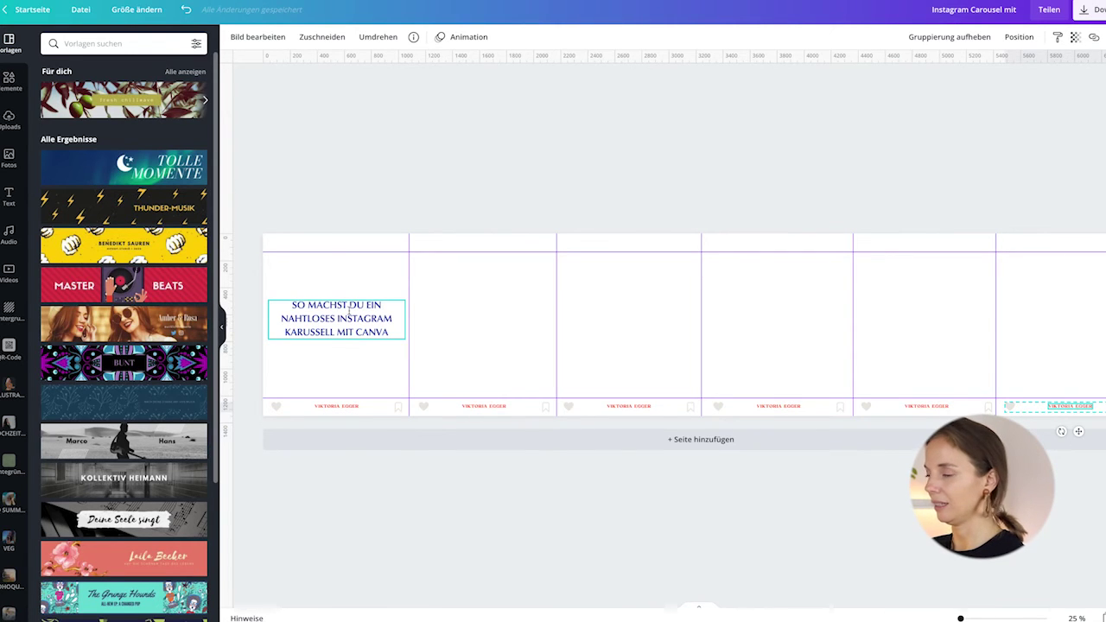
left_click(306, 213)
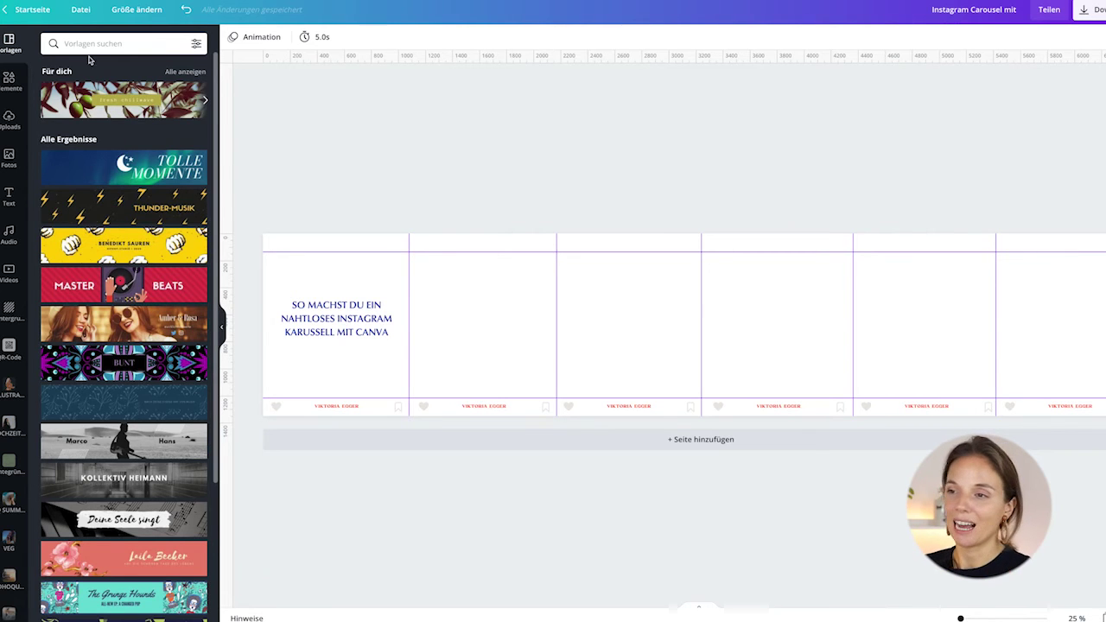
Search the graphics for "pfeil", insert the thin feathered arrow and colour it dark blue
left_click(11, 85)
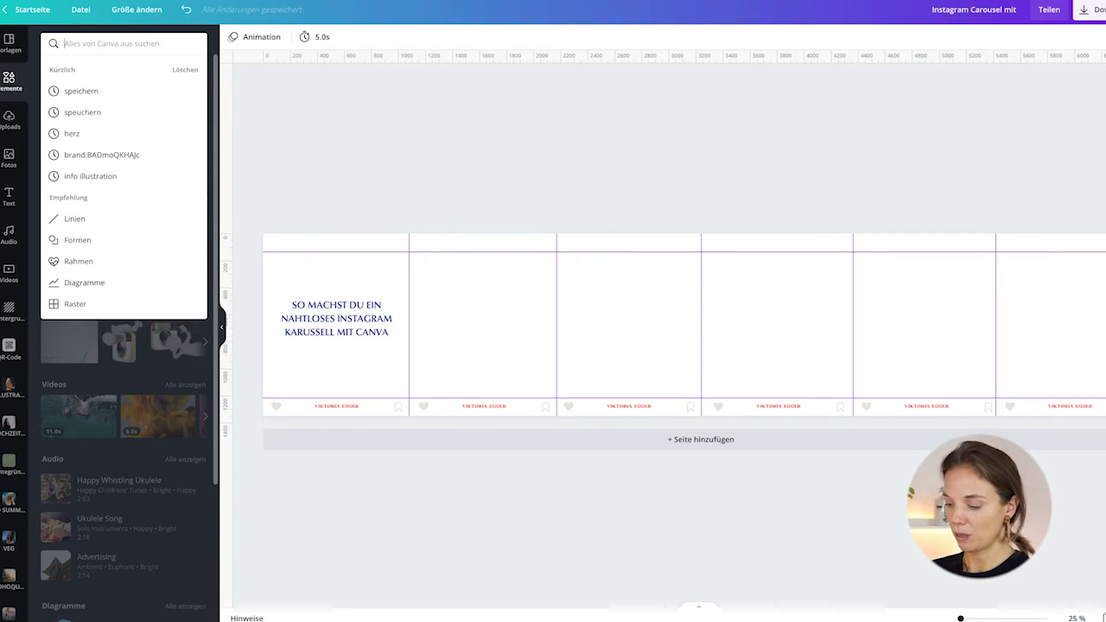
key("Return")
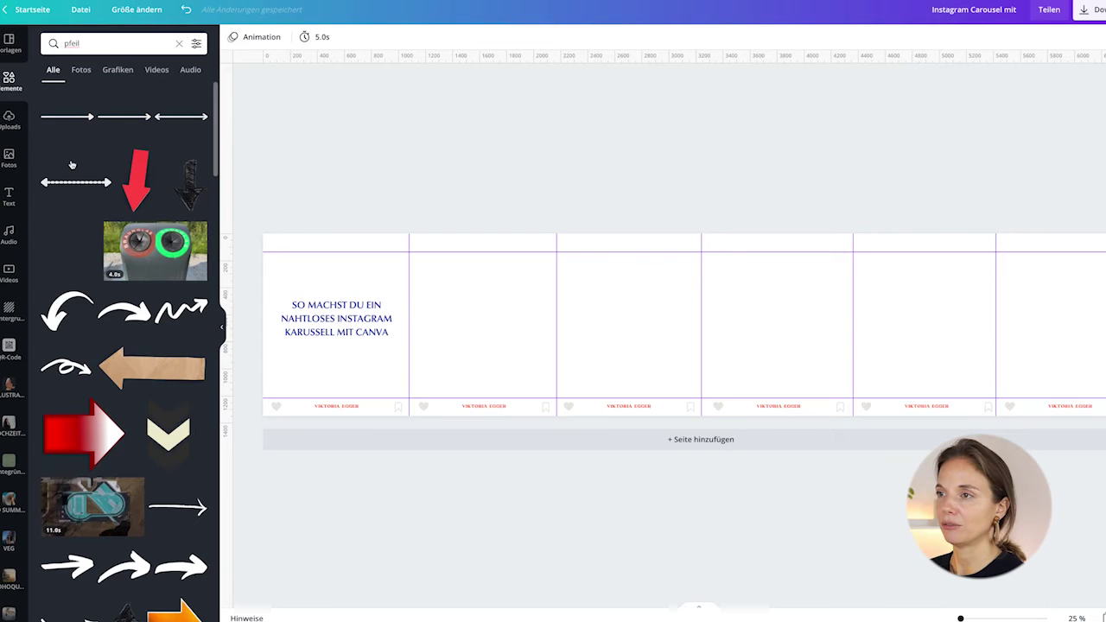
scroll(85, 236, "down", 3)
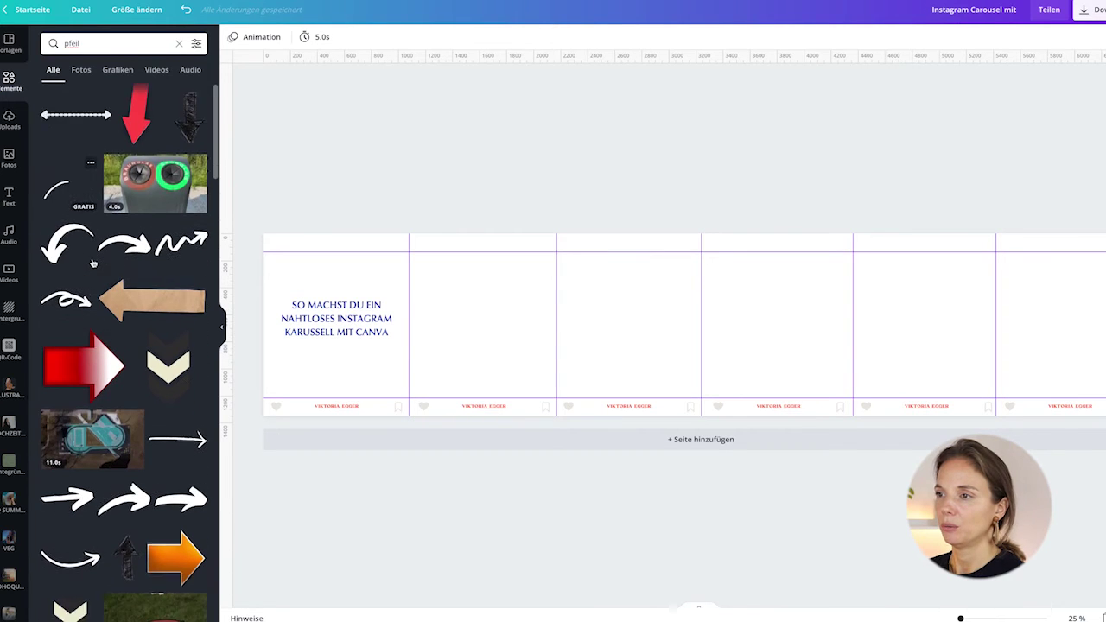
left_click(118, 70)
scroll(93, 265, "down", 2)
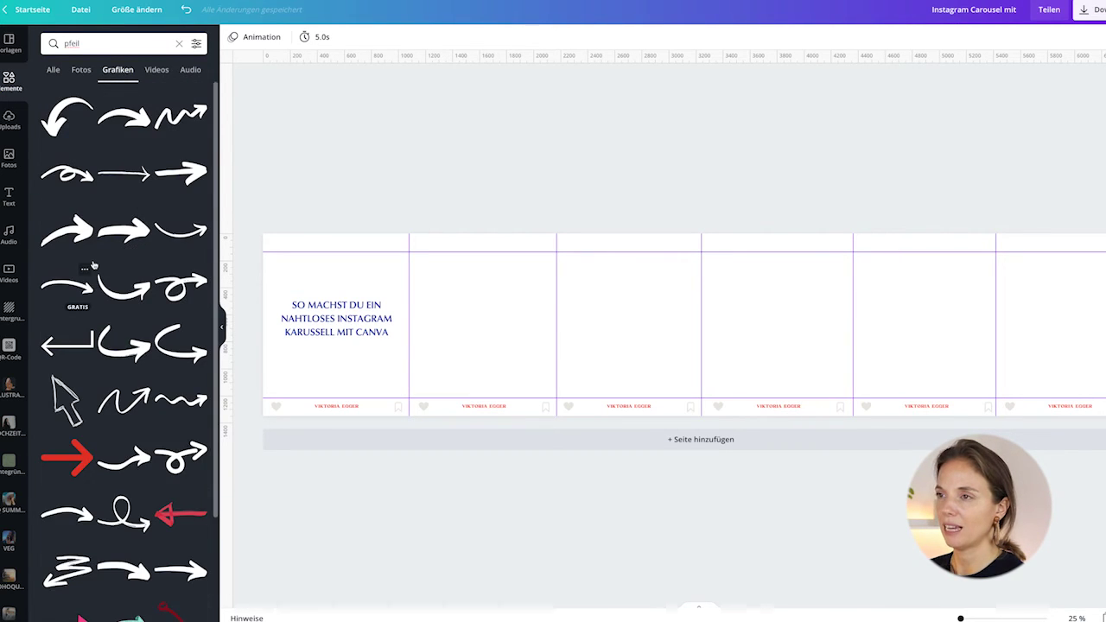
scroll(93, 265, "down", 8)
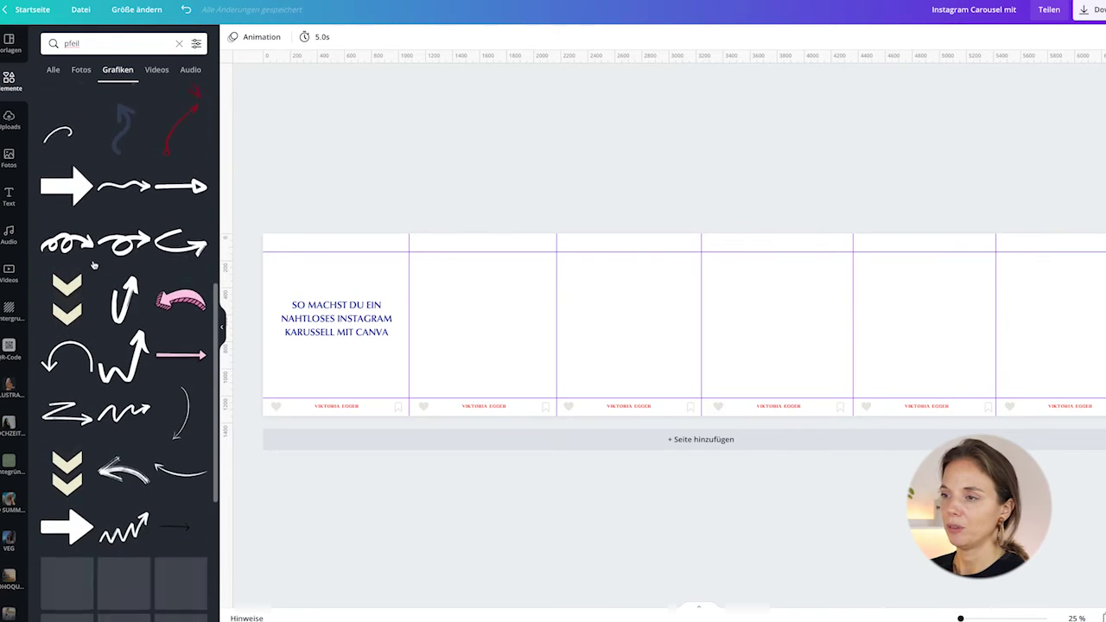
scroll(93, 265, "down", 5)
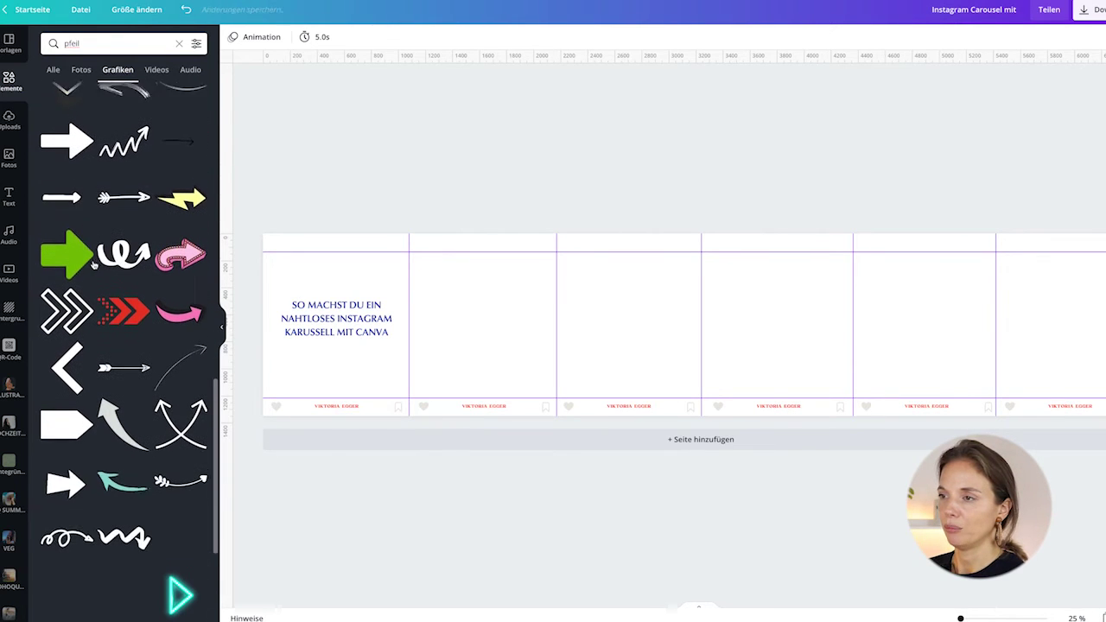
scroll(93, 265, "down", 1)
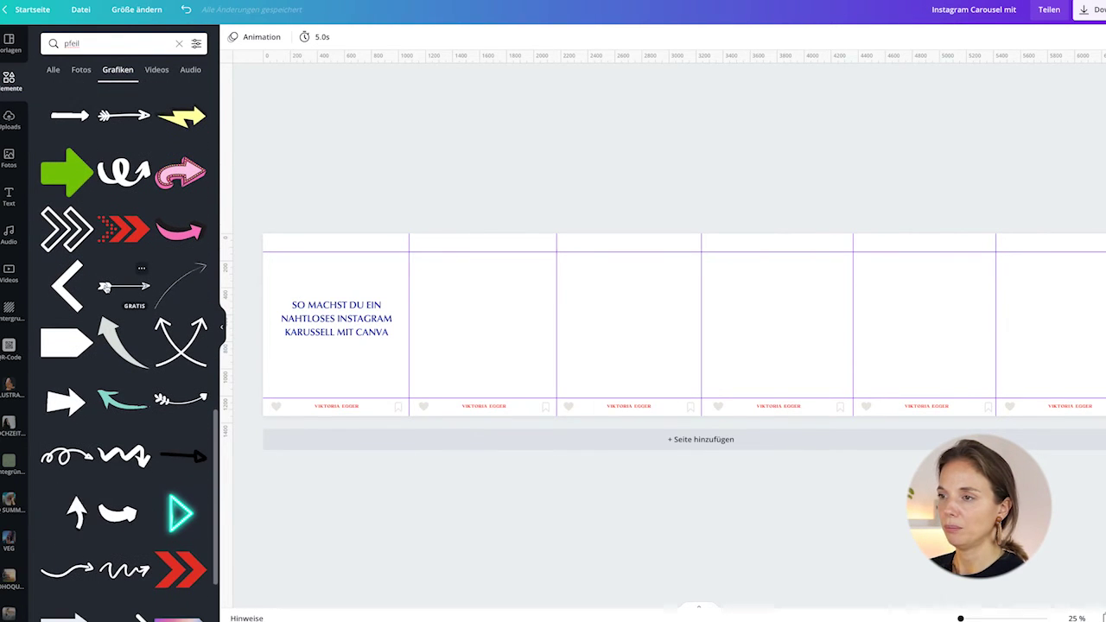
left_click(111, 287)
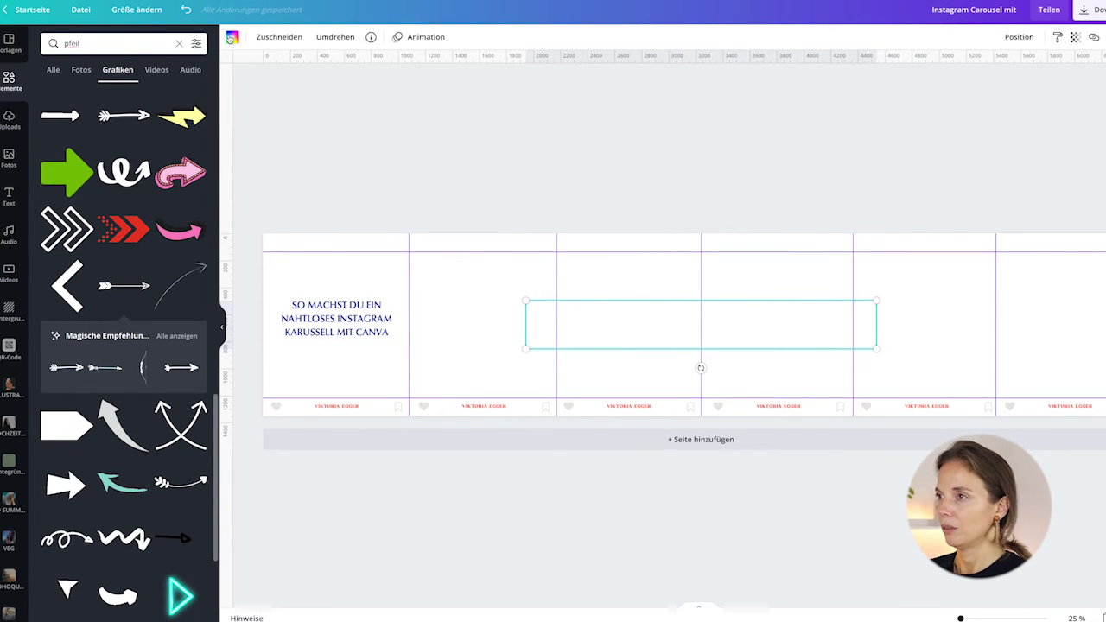
left_click(232, 36)
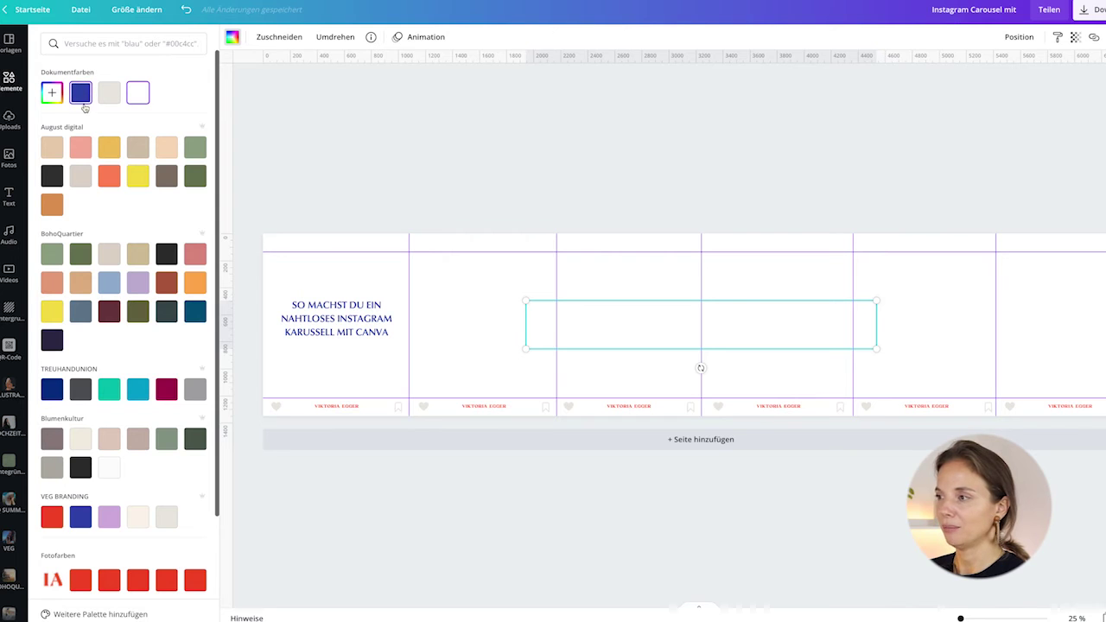
left_click(79, 90)
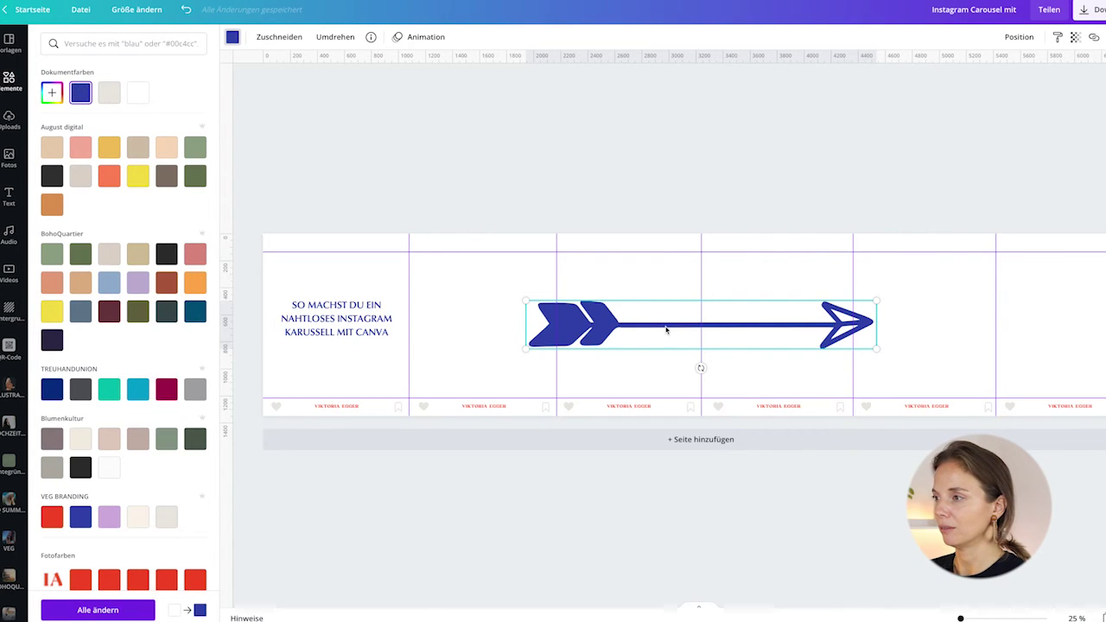
Shrink the arrow to about 320 px wide across the first slide's lower right border and put a copy across the second and third slides' upper border
mouse_move(876, 347)
left_mouse_down()
mouse_move(567, 294)
mouse_move(402, 362)
mouse_move(407, 378)
mouse_move(381, 378)
left_mouse_up()
key("ctrl+z")
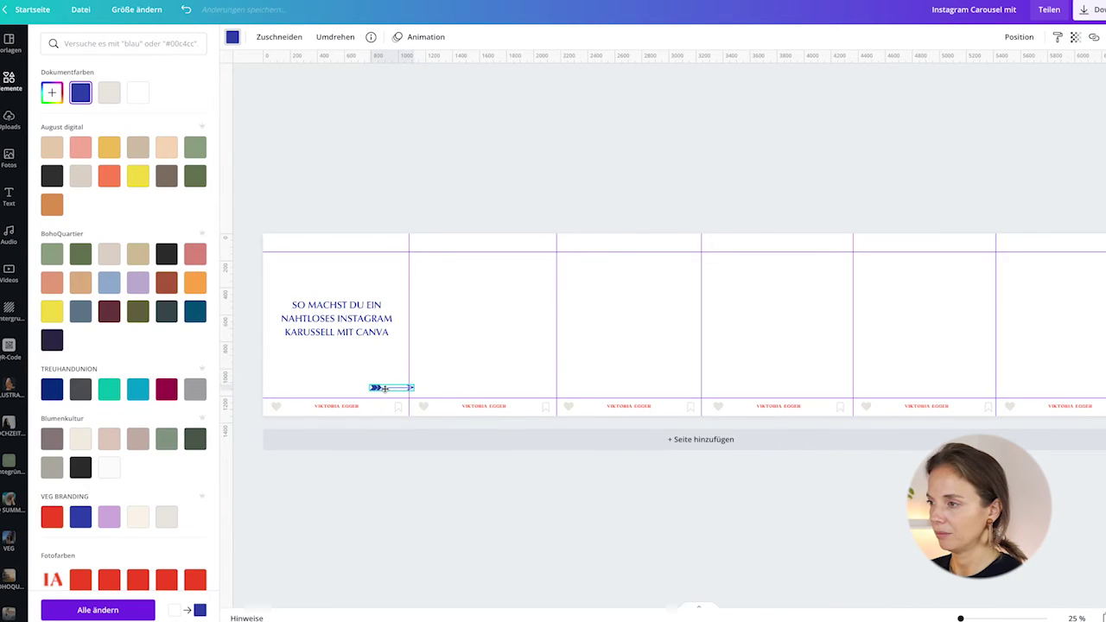
left_click_drag(380, 389, 384, 389)
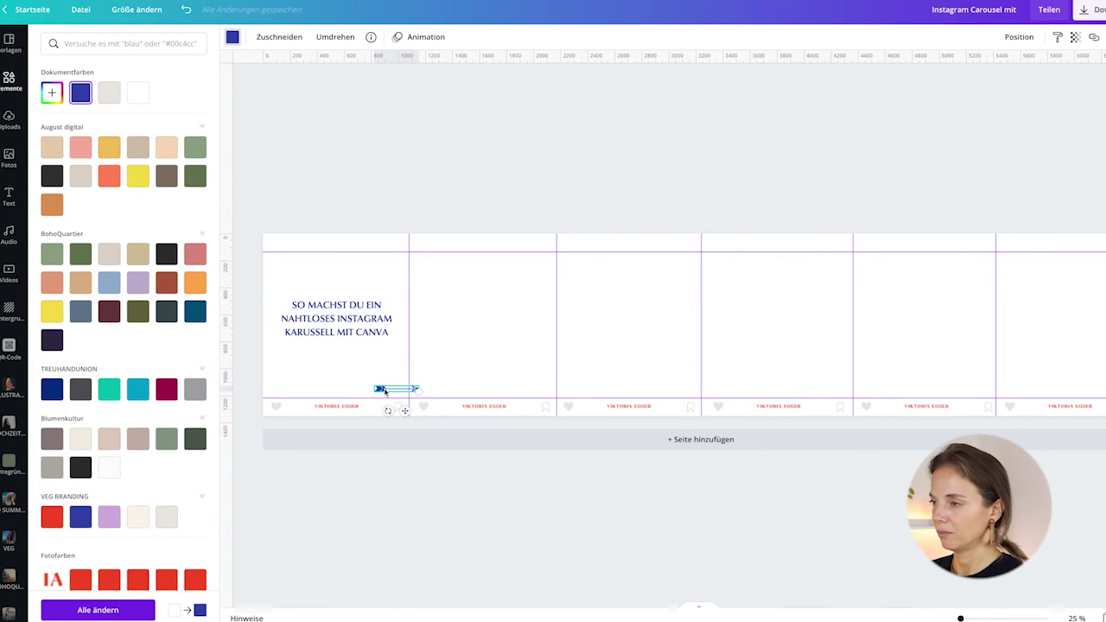
key("ctrl+d")
left_click_drag(385, 388, 539, 263)
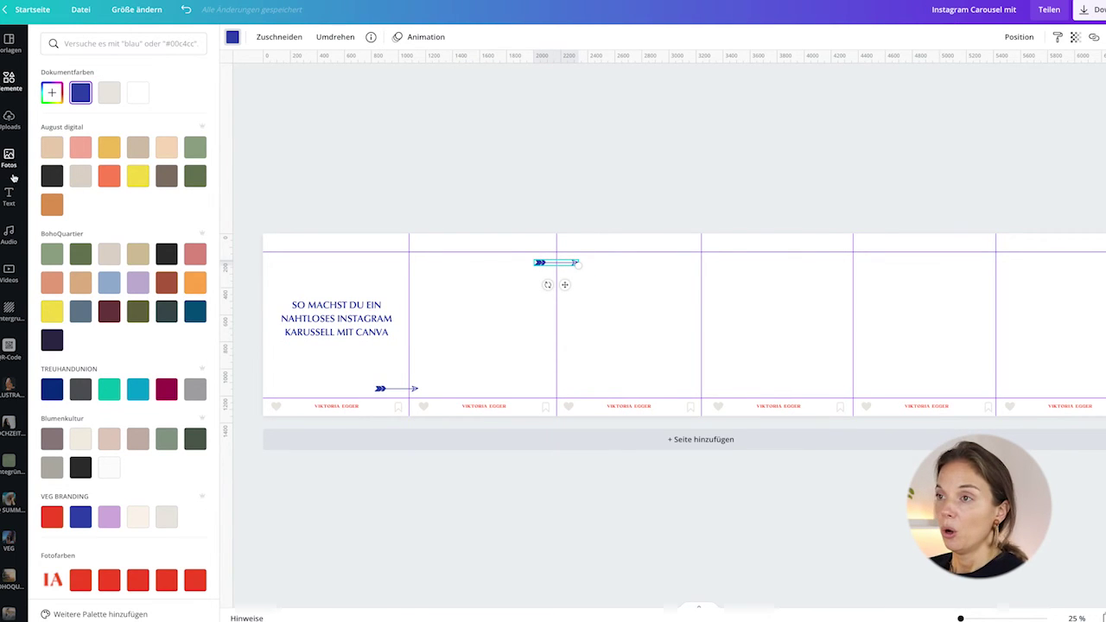
left_click(9, 82)
scroll(96, 179, "down", 1)
scroll(96, 180, "down", 3)
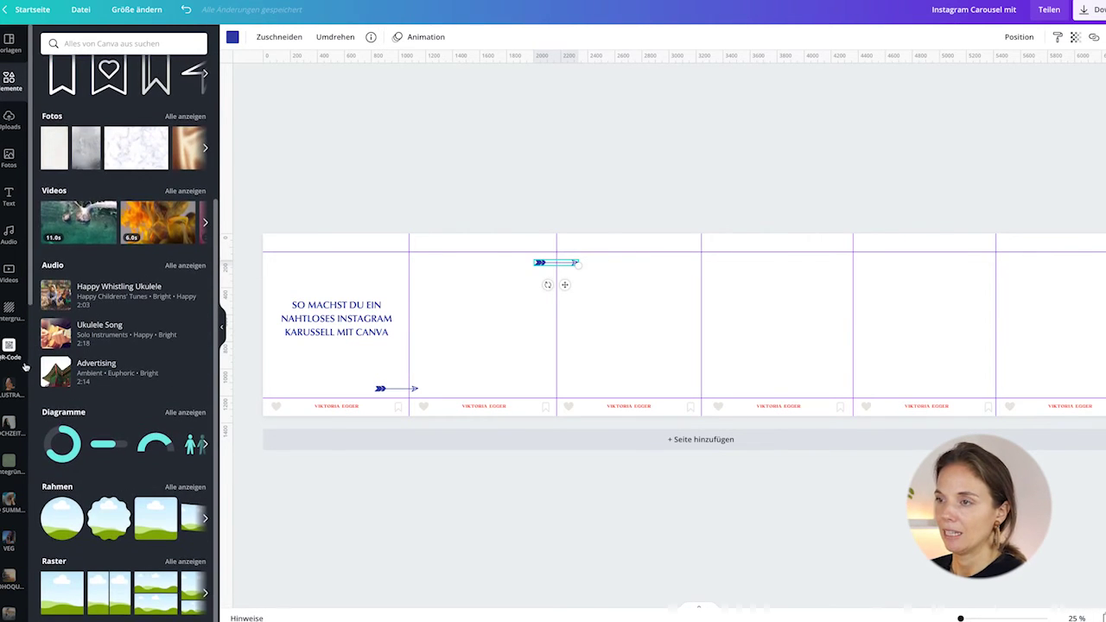
left_click(9, 350)
left_click(9, 82)
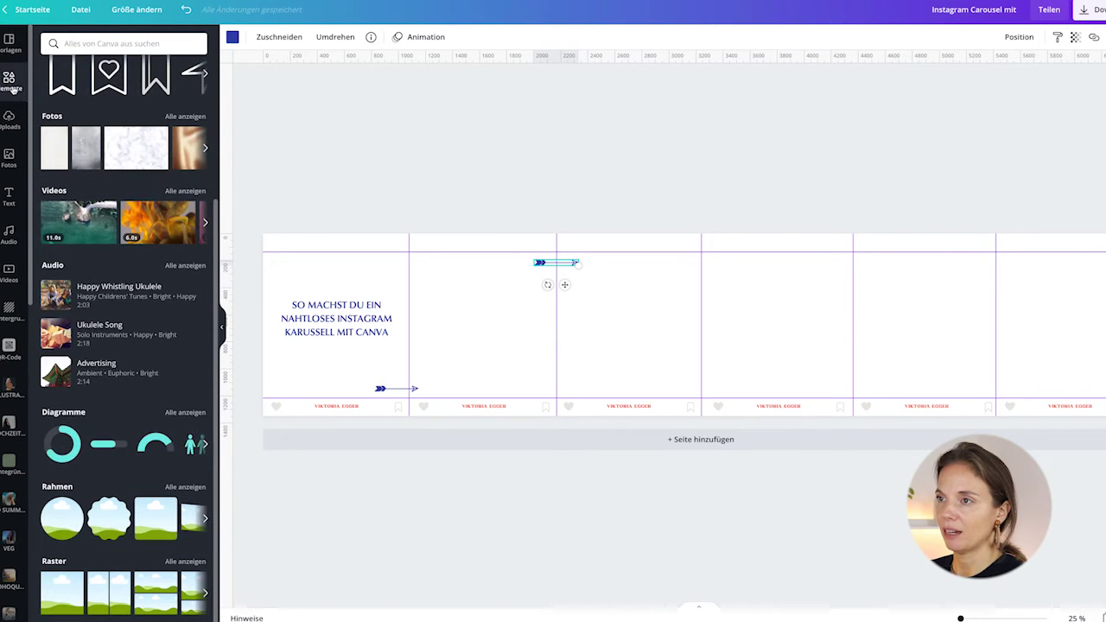
scroll(130, 130, "up", 4)
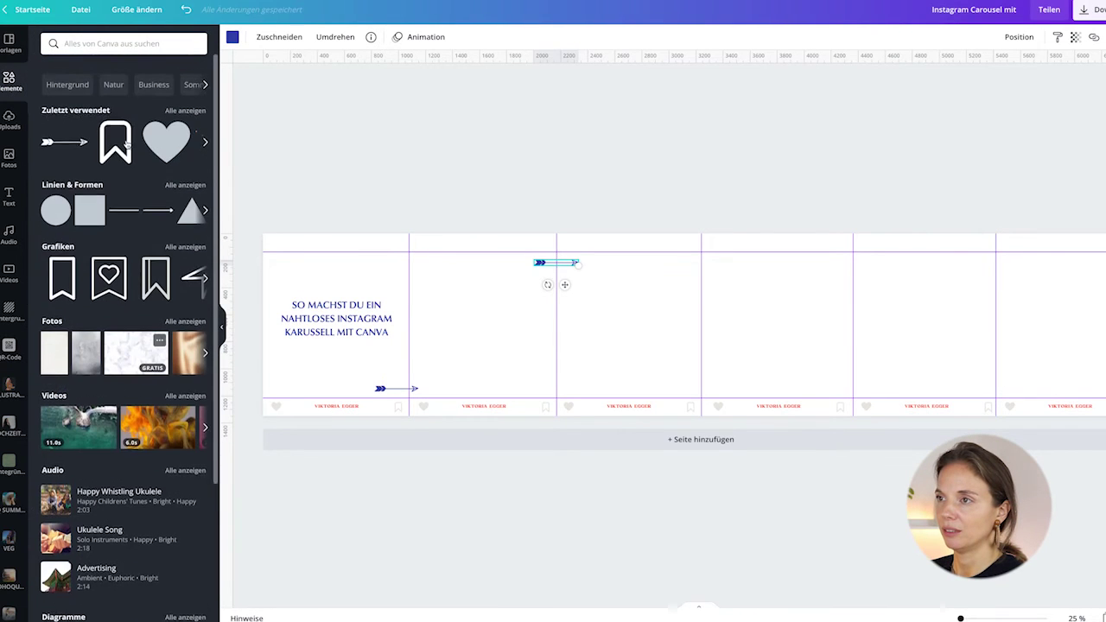
left_click(121, 45)
type("schlang")
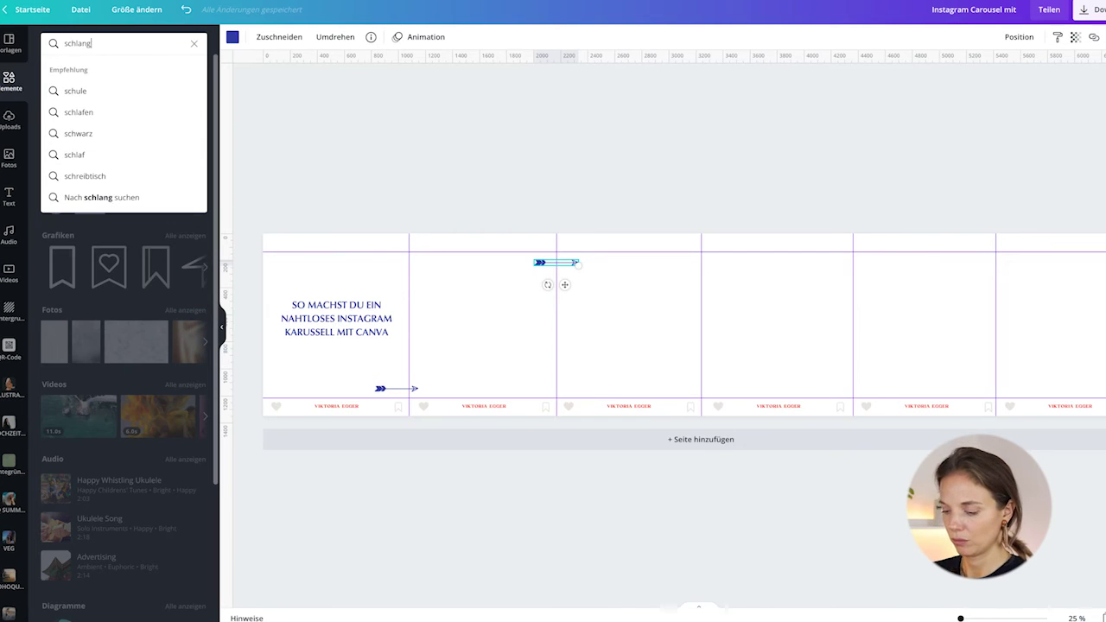
type("e")
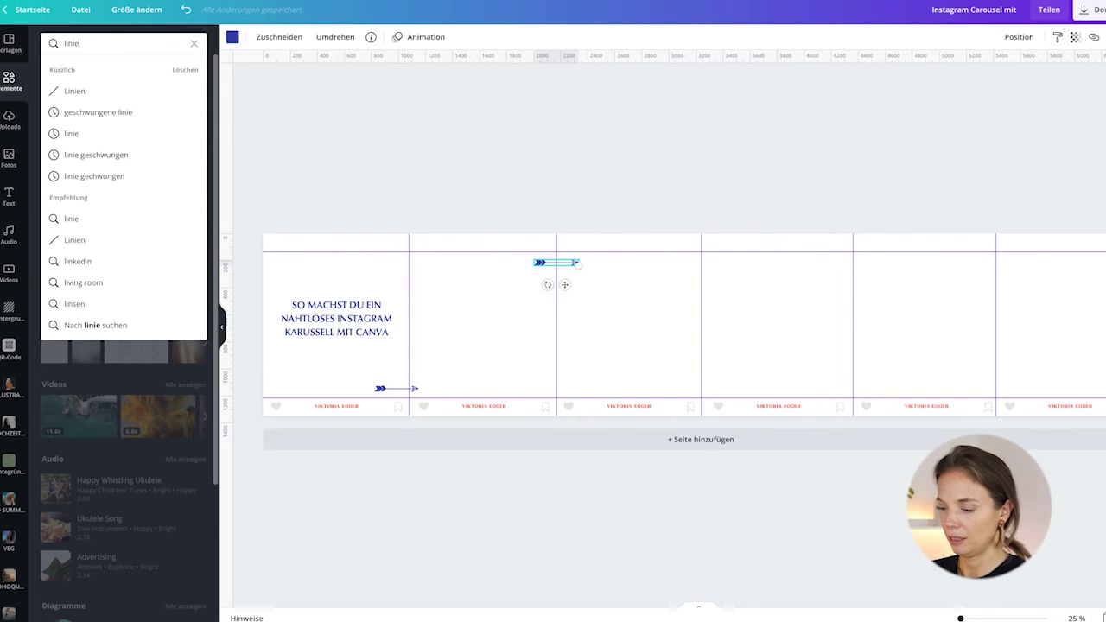
Search the graphics for "geschwungene linie" and insert the S-shaped swirl flourish
type("linie")
key("Return")
left_click(85, 42)
type("geschwungene")
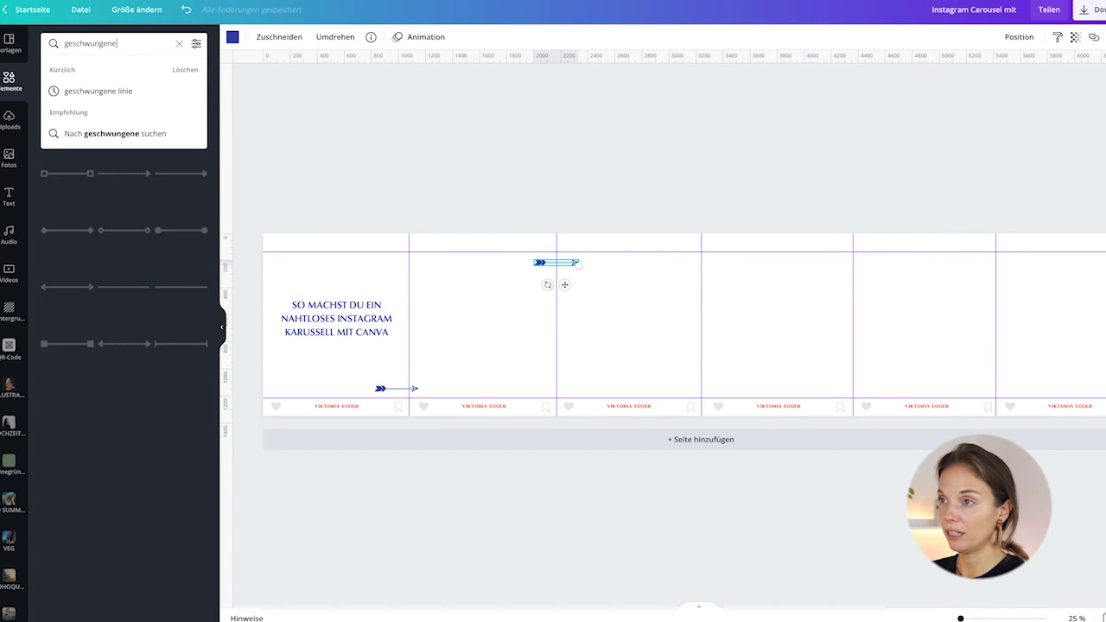
left_click(79, 92)
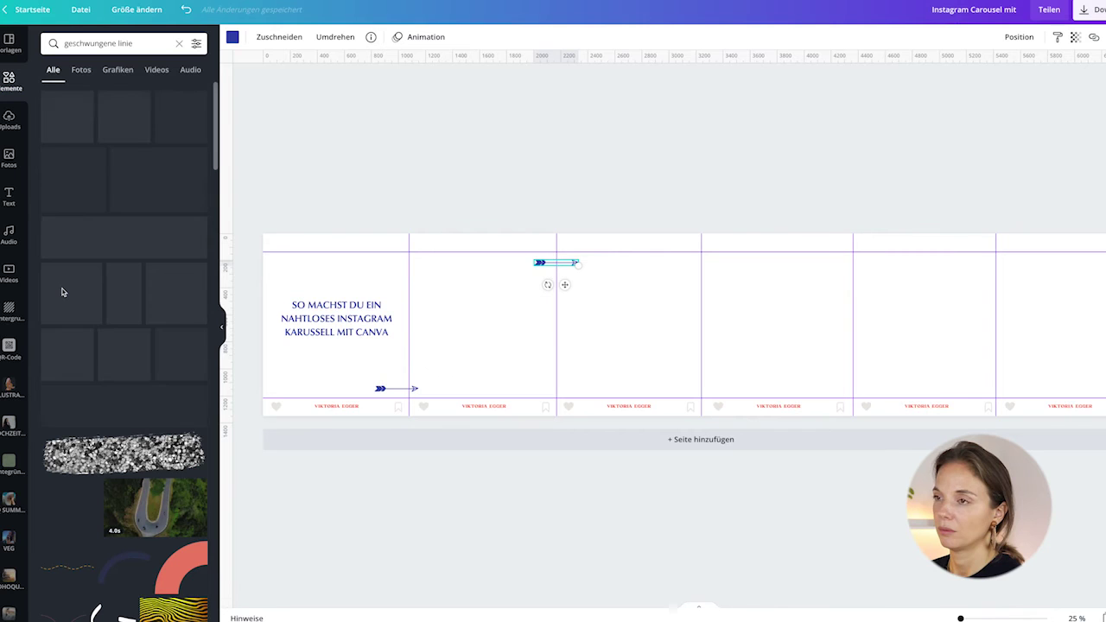
left_click(125, 73)
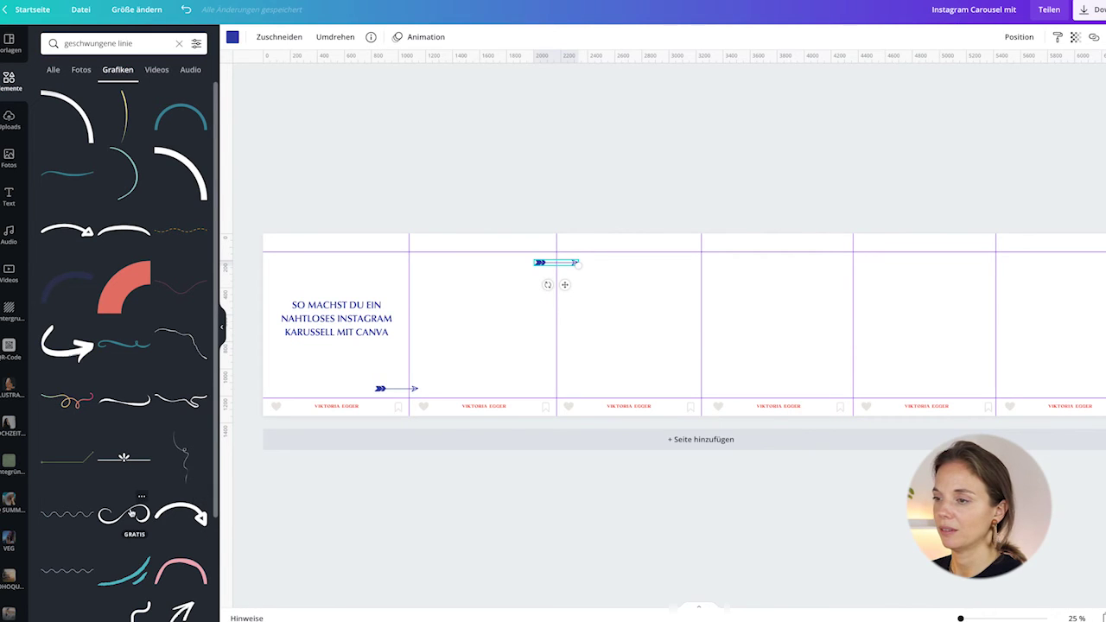
left_click(181, 474)
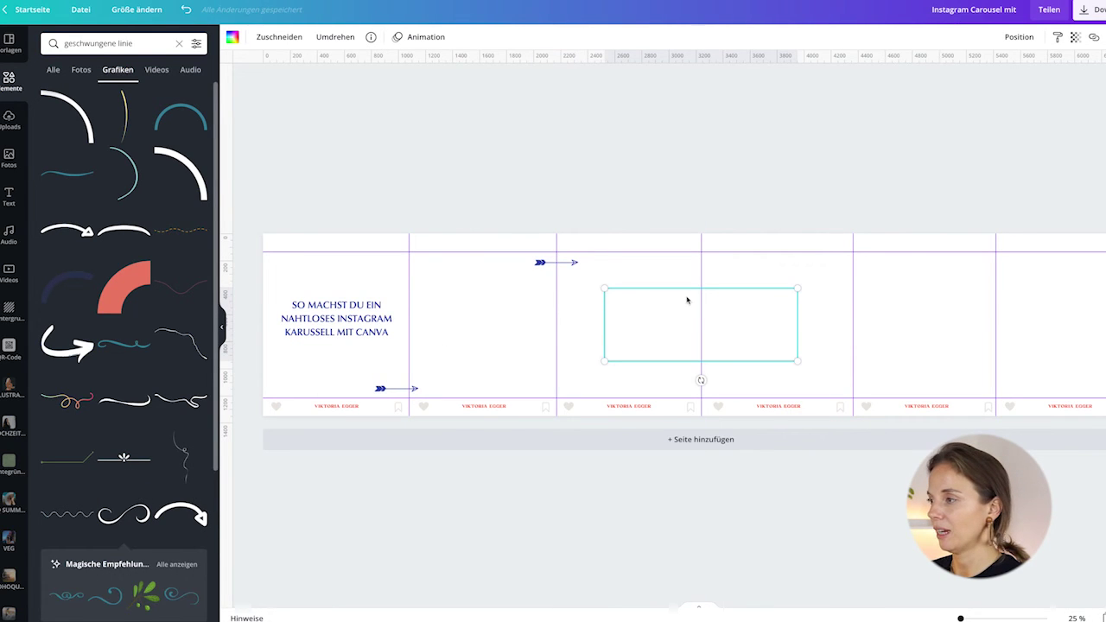
Colour the swirl flourish dark blue, try it across the third and fourth slides, and delete it
left_click(232, 38)
left_click(81, 93)
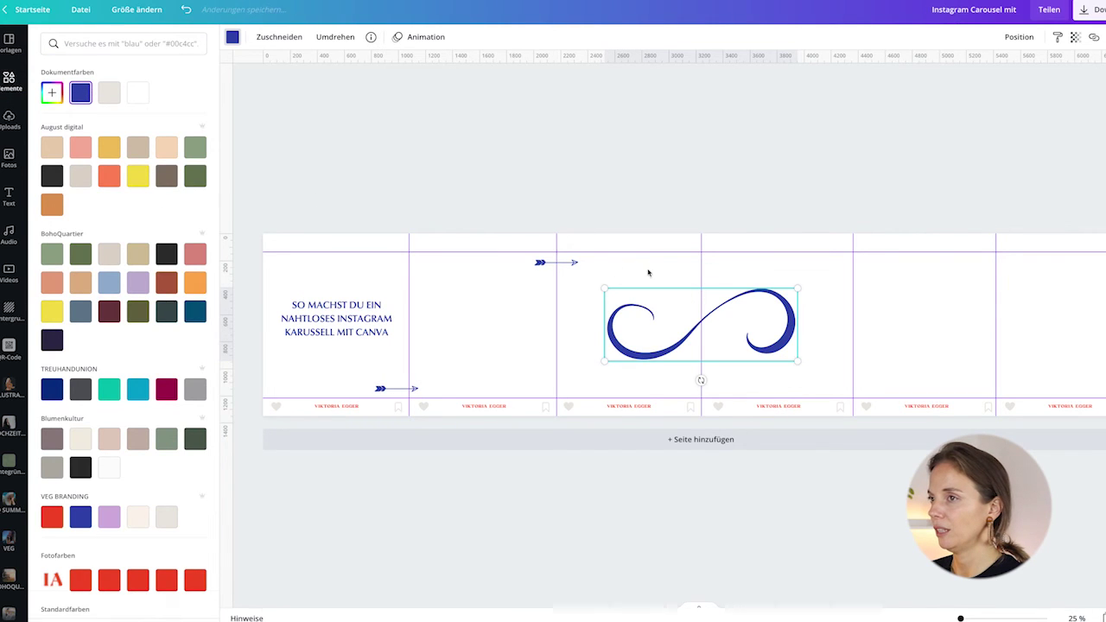
left_click_drag(706, 324, 717, 376)
left_click_drag(809, 411, 751, 373)
key("Delete")
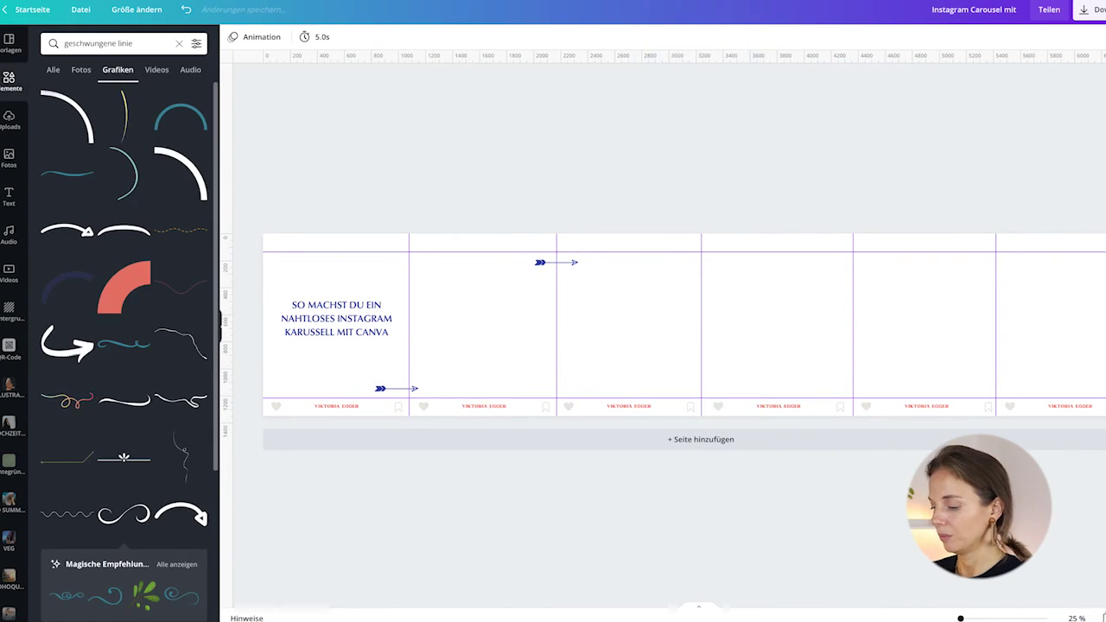
Restyle the carousel with the "Neu Designvorlage" designs and write the how-to texts on slides two to five and the YouTube call to action on slide six
left_click(9, 348)
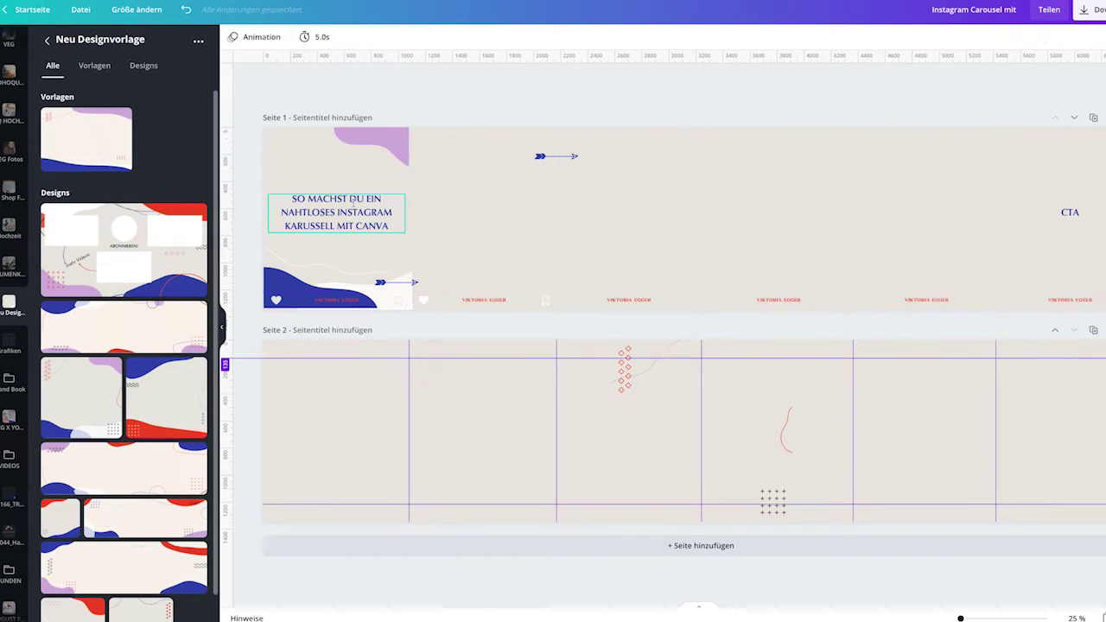
type("Definiere wie viele Slides dein Carousel braucht um den mehrwert zu schaffen den du möchtest")
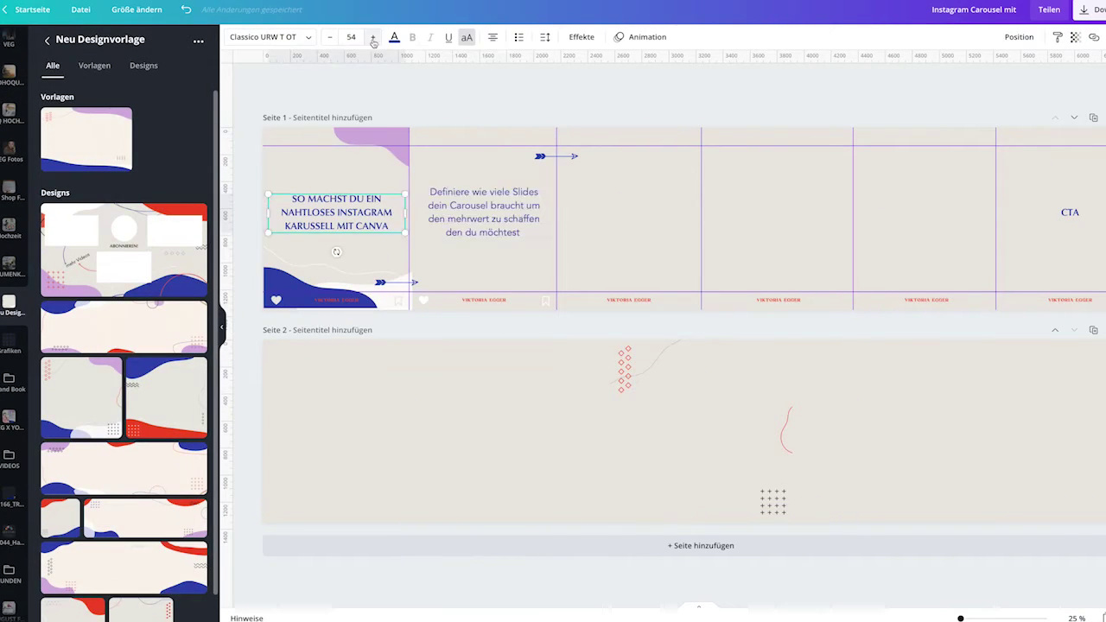
type("Erstelle ein Canva File mit Anzahl X 1080 px breite und 1350 px Höhe Erstelle die Hilfslinien damit du den 1:1 Abschnitt der im Feed sichtbar ist immer im Auge behälst")
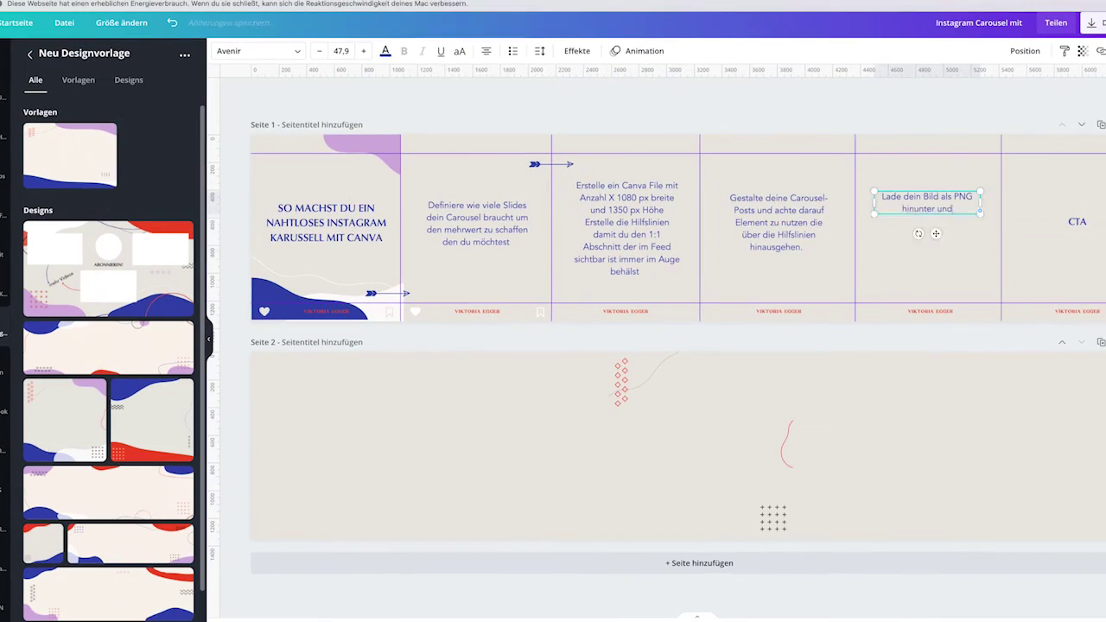
type("und teile es mit einem tool wie zb eines das du auf pinetools.com findestDU BRAUCHST EINE ANLEITUNG? SIEHE DIR MEIN YOUTUBE VIDEO AN! LINK IN BIO")
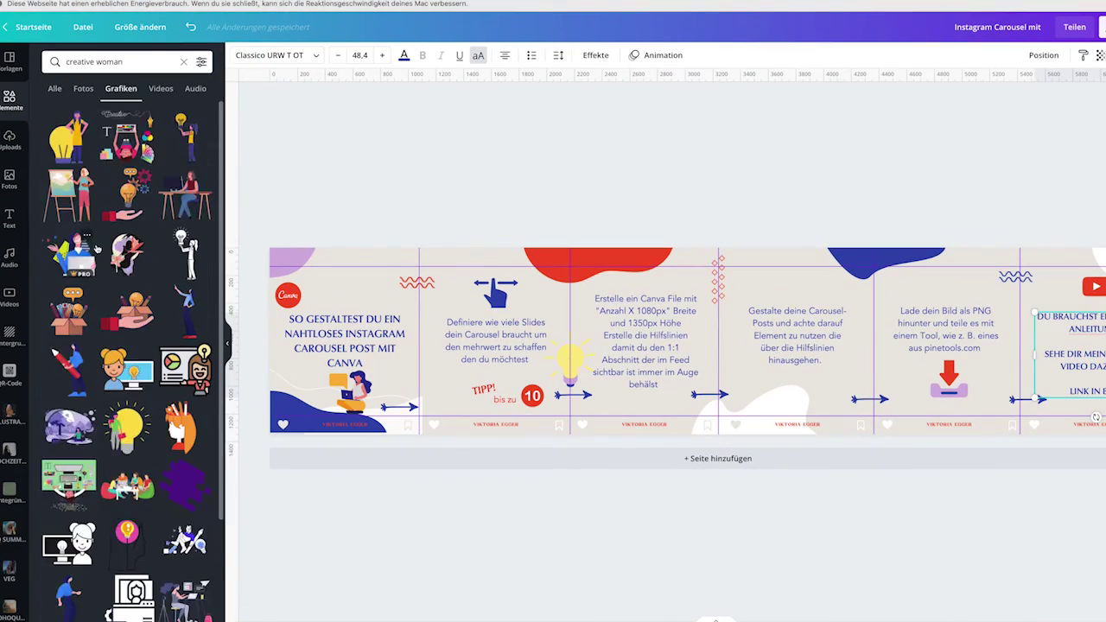
From the "creative woman" graphics, place the woman on stacked geometric shapes beside the border between the fourth and fifth slides, above the arrow
scroll(130, 346, "down", 20)
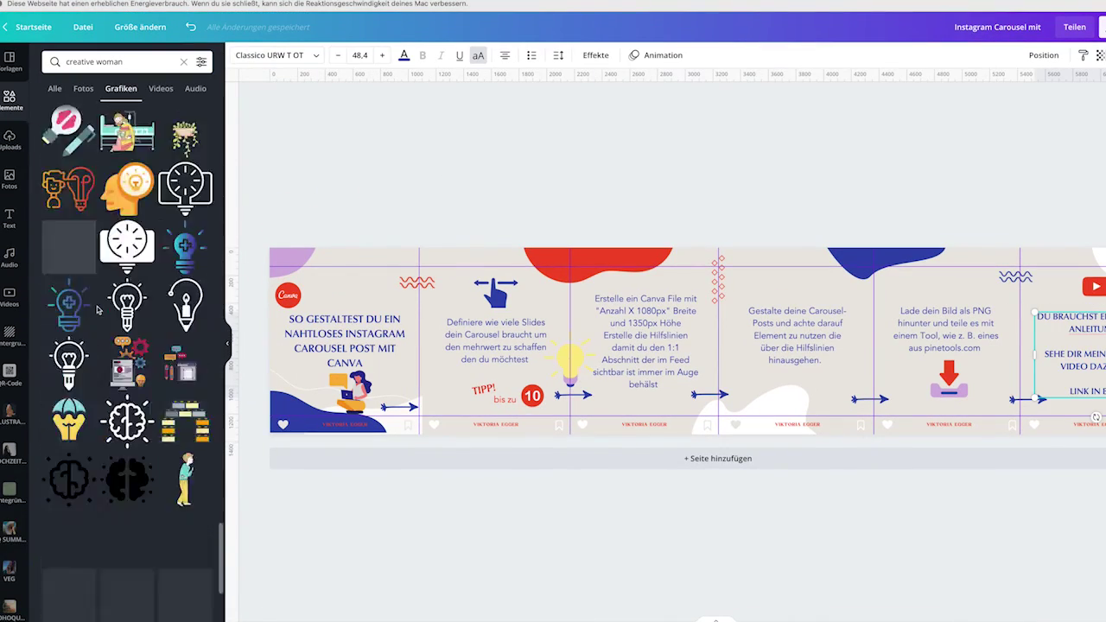
left_click_drag(718, 345, 835, 382)
key("Delete")
scroll(129, 346, "down", 3)
left_click_drag(127, 273, 858, 363)
left_click(868, 169)
Remove the yellow light bulb between the second and third slides and search the graphics for "glühbirne flach"
left_click(117, 61)
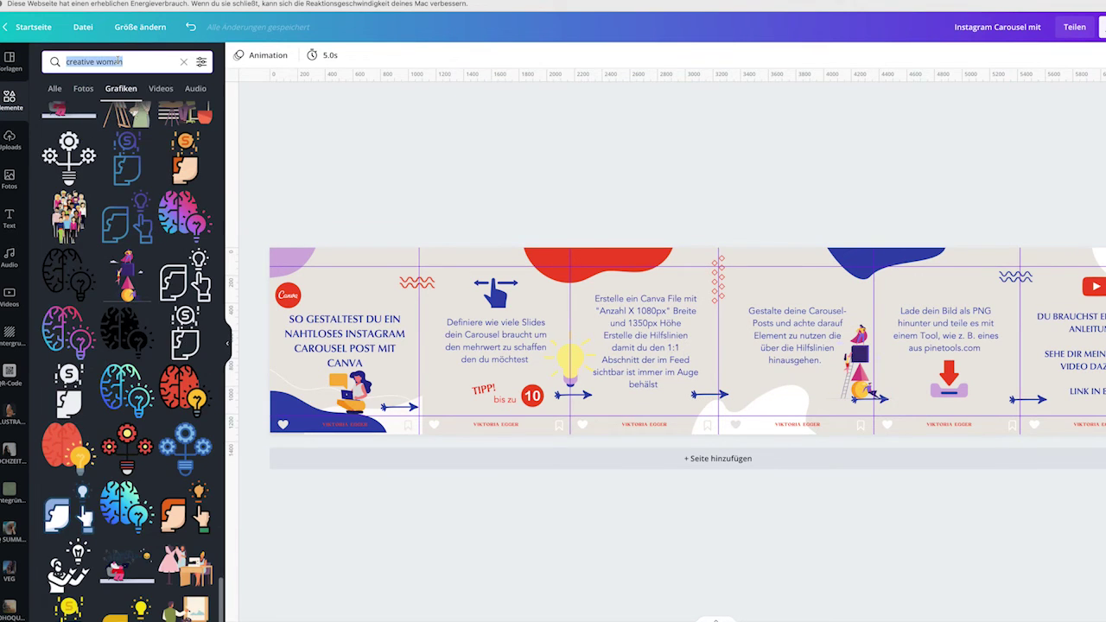
type("glühbirne flach")
key("Return")
scroll(73, 448, "down", 5)
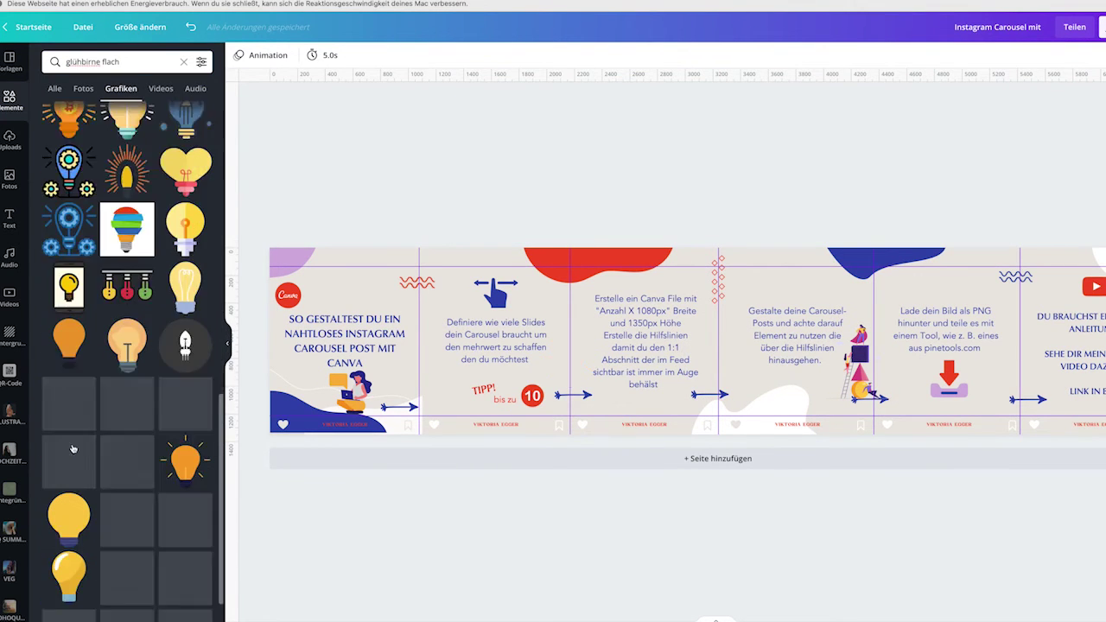
Search for "bulb flat illustration", try one of the graphics near the border between the third and fourth slides, and delete it
left_click(110, 61)
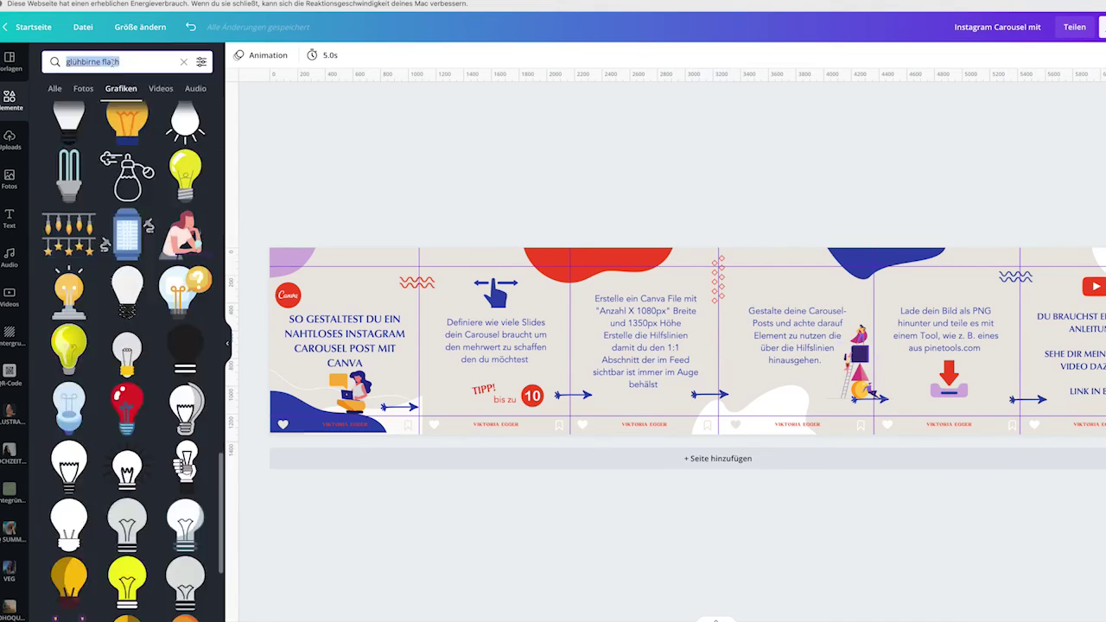
type("bulb flat illustration")
key("Return")
left_click_drag(127, 247, 732, 367)
key("Delete")
Search for "size flat", try the diagonal double arrow in lilac between the third and fourth slides, and delete it
left_click(111, 61)
type("size flat")
key("Return")
scroll(125, 198, "down", 5)
scroll(125, 198, "down", 10)
left_click_drag(185, 294, 718, 343)
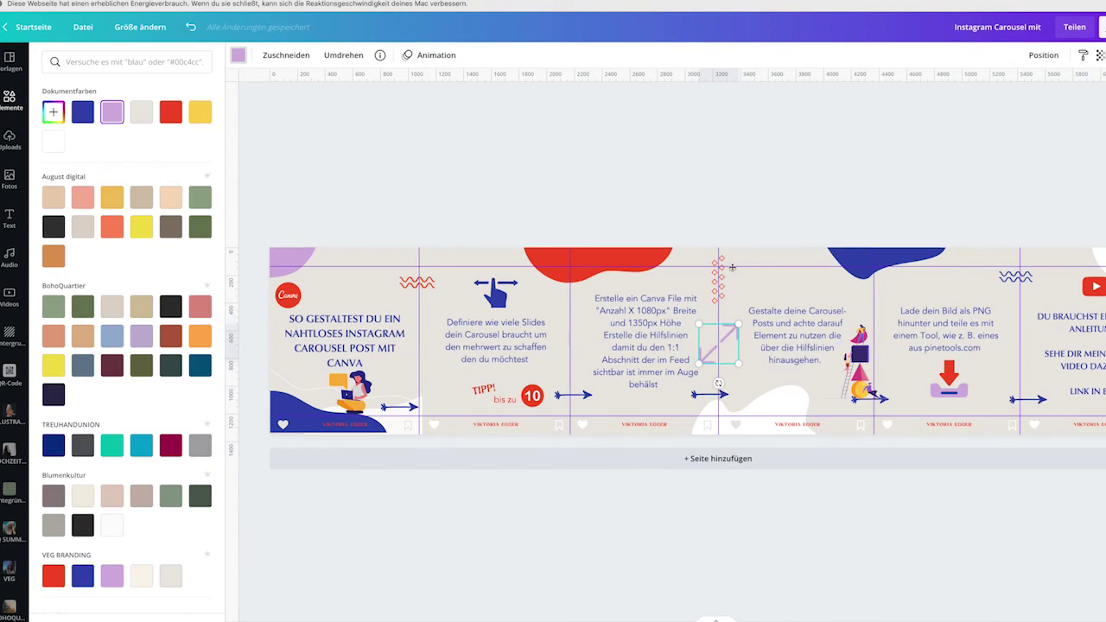
key("Delete")
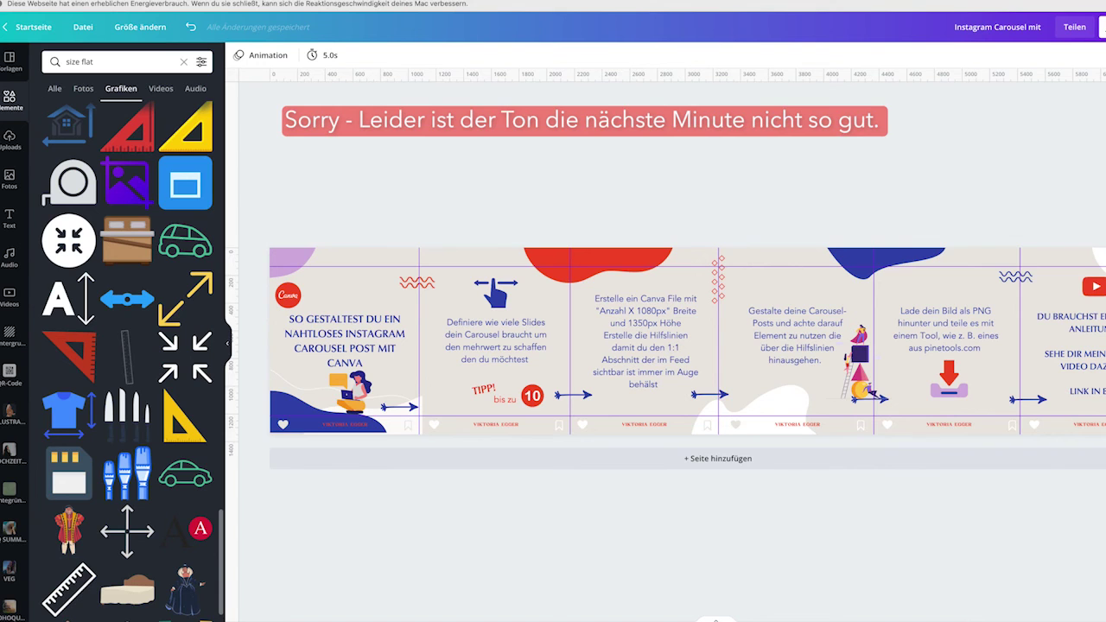
Download the carousel design as a PNG at 6480 × 1350 px
left_click(1102, 26)
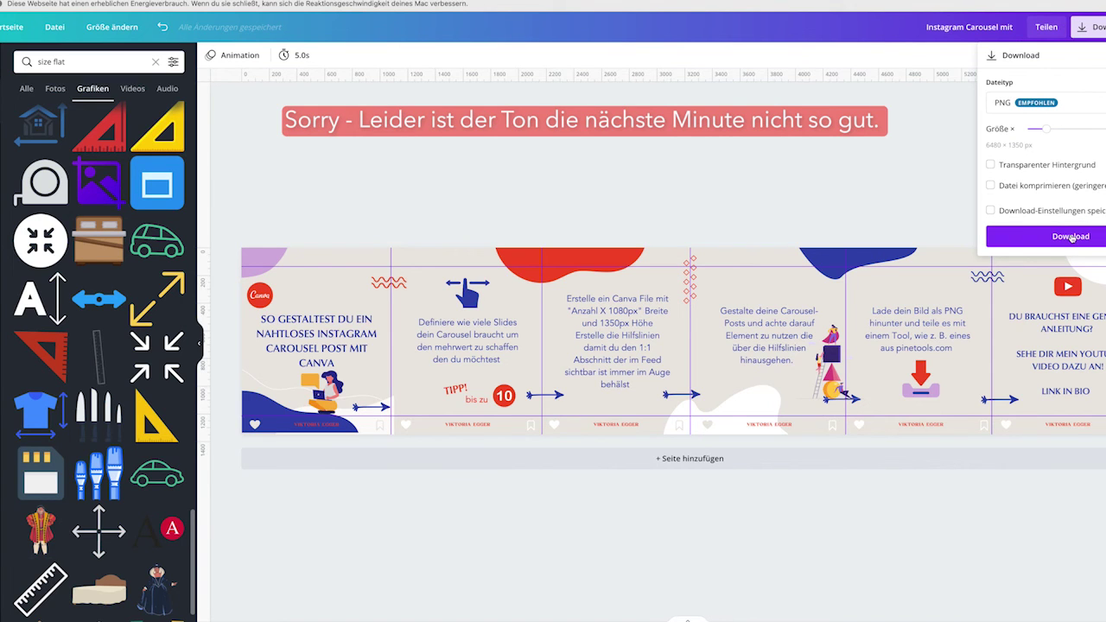
left_click(1071, 237)
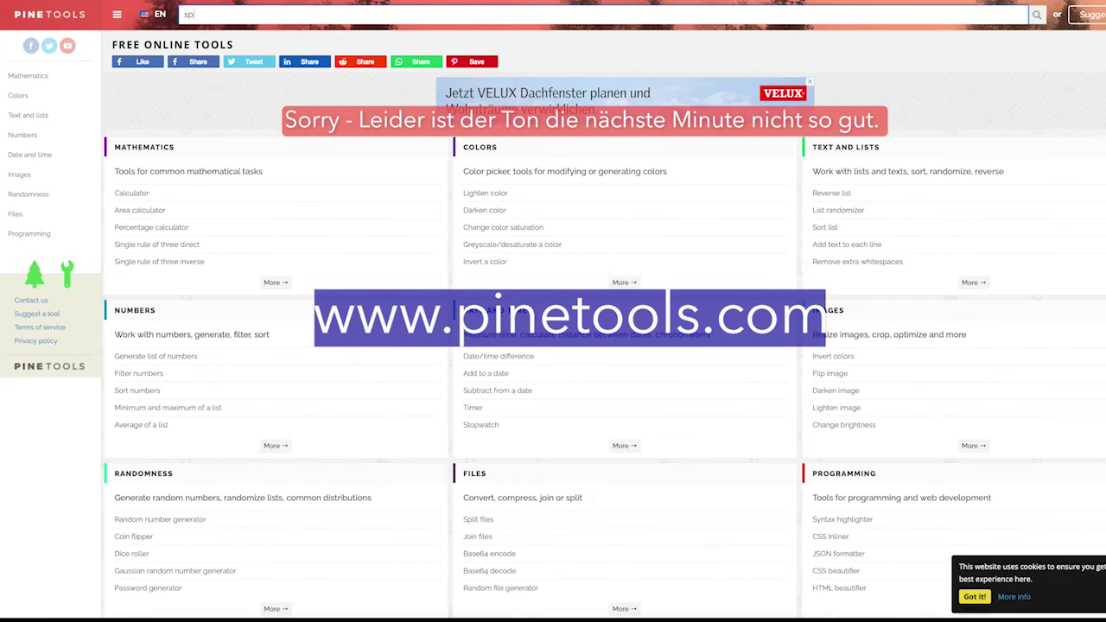
On the PineTools website, search for "split", open the Split Image tool and load the exported carousel PNG
type("lit")
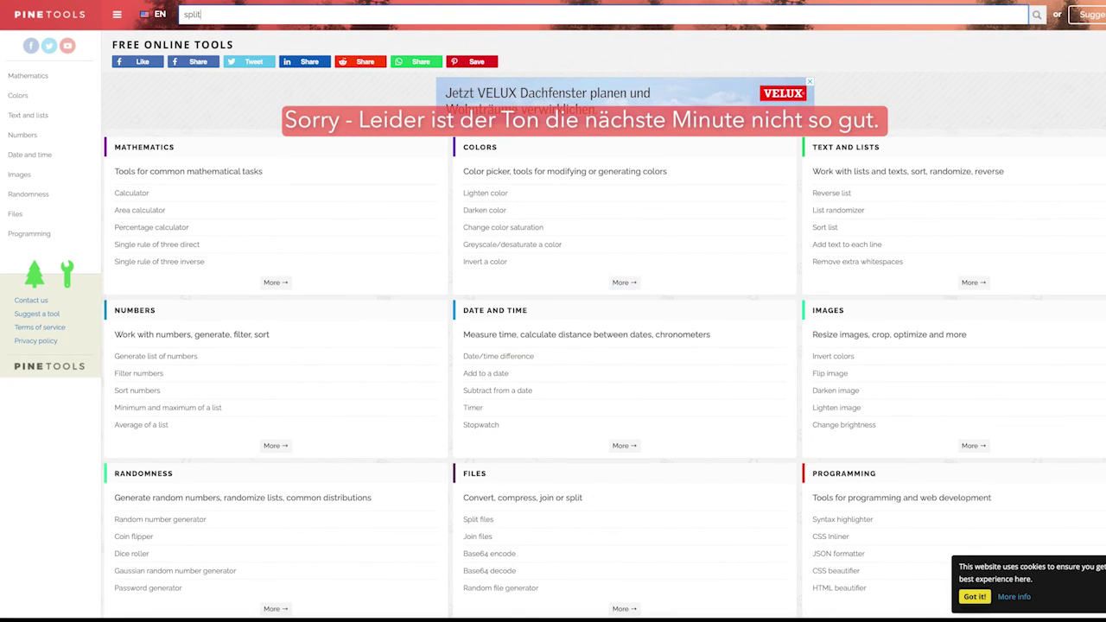
key("Return")
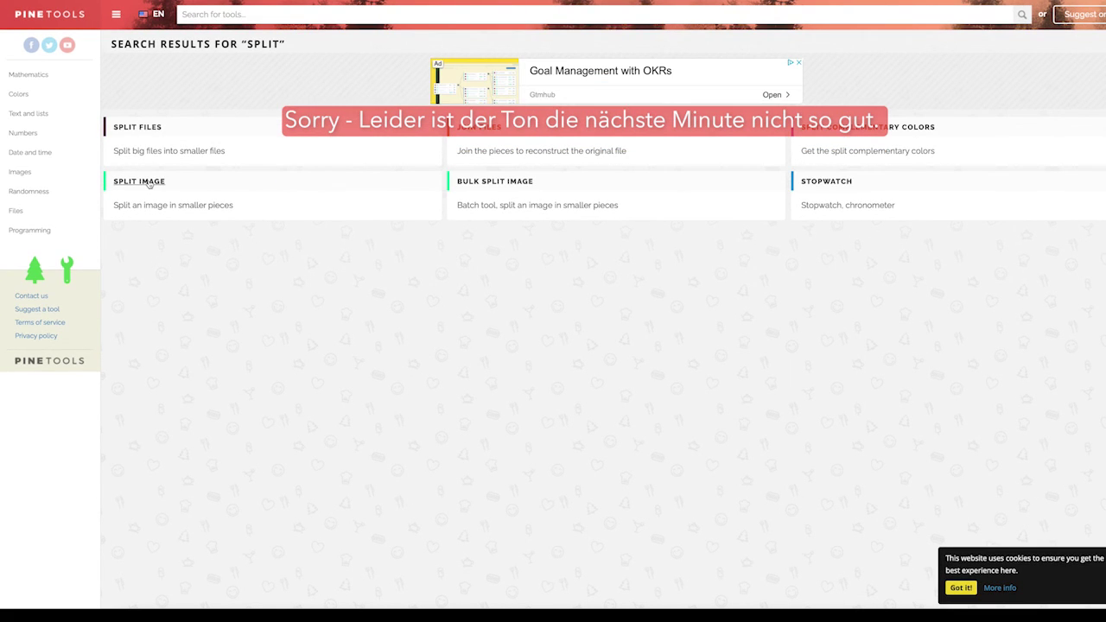
left_click(149, 182)
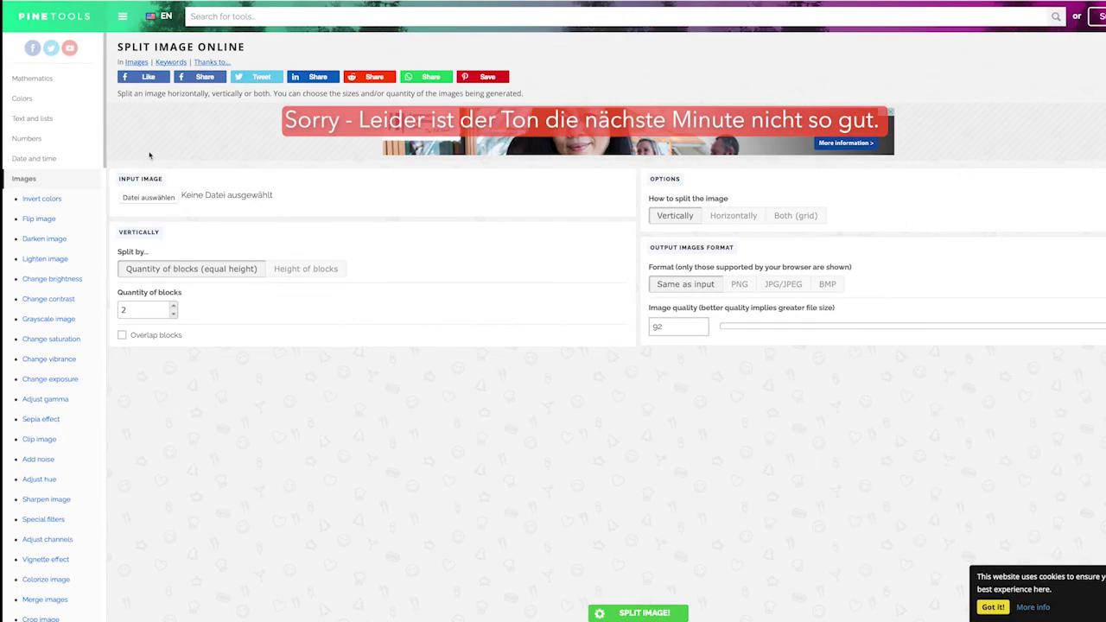
left_click(142, 199)
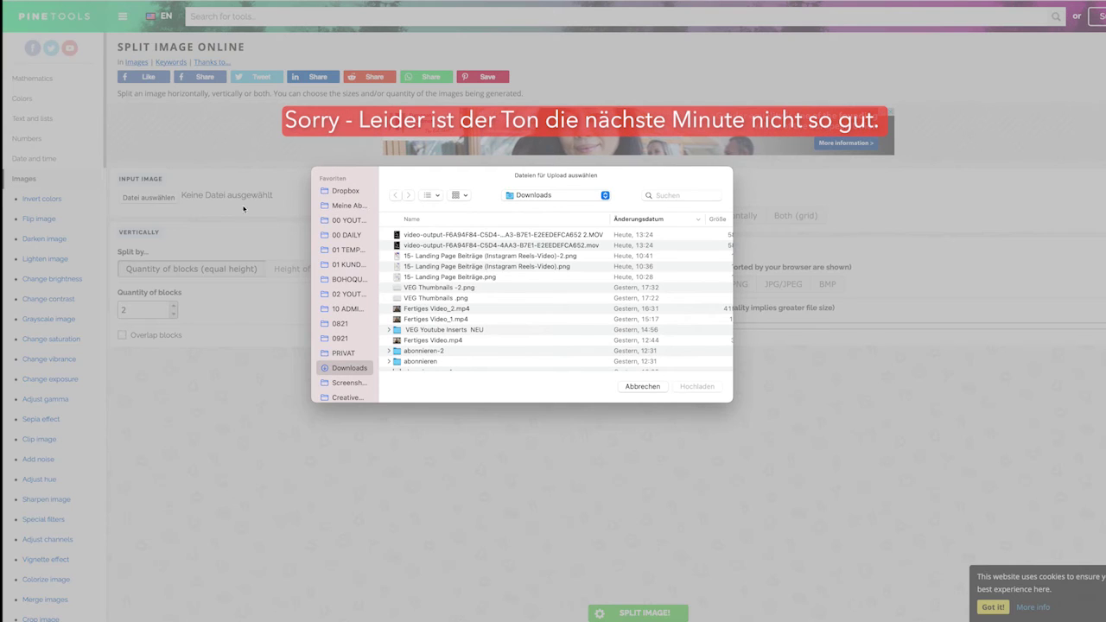
double_click(423, 235)
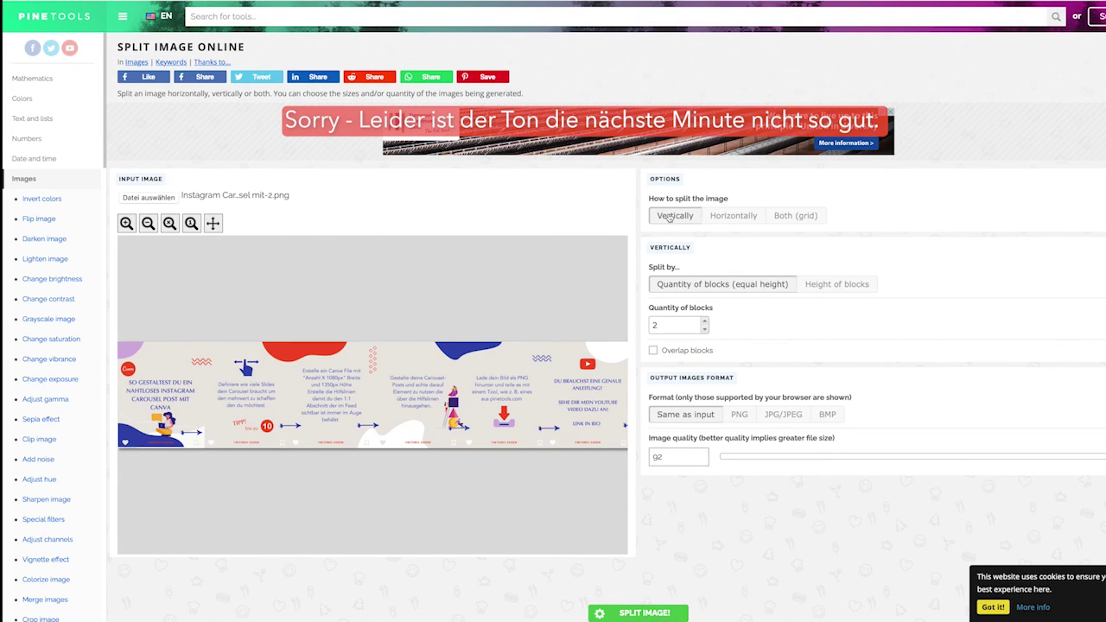
Configure the split as horizontal with 6 blocks of equal width and PNG as the output format
left_click(720, 216)
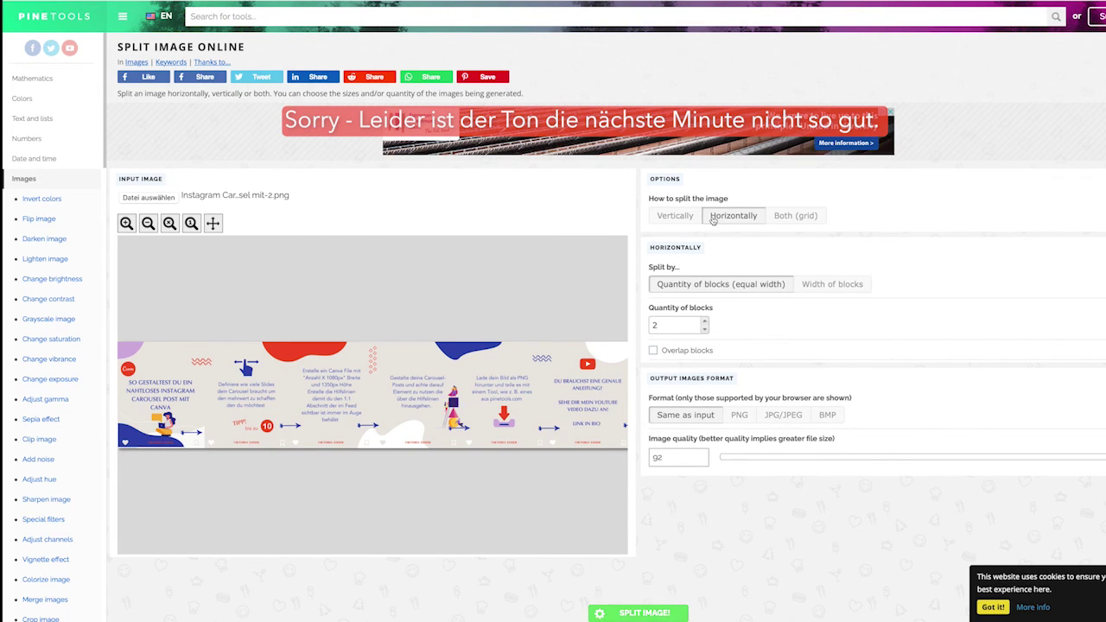
left_click(704, 321)
left_click(704, 322)
left_click(704, 321)
left_click(704, 321)
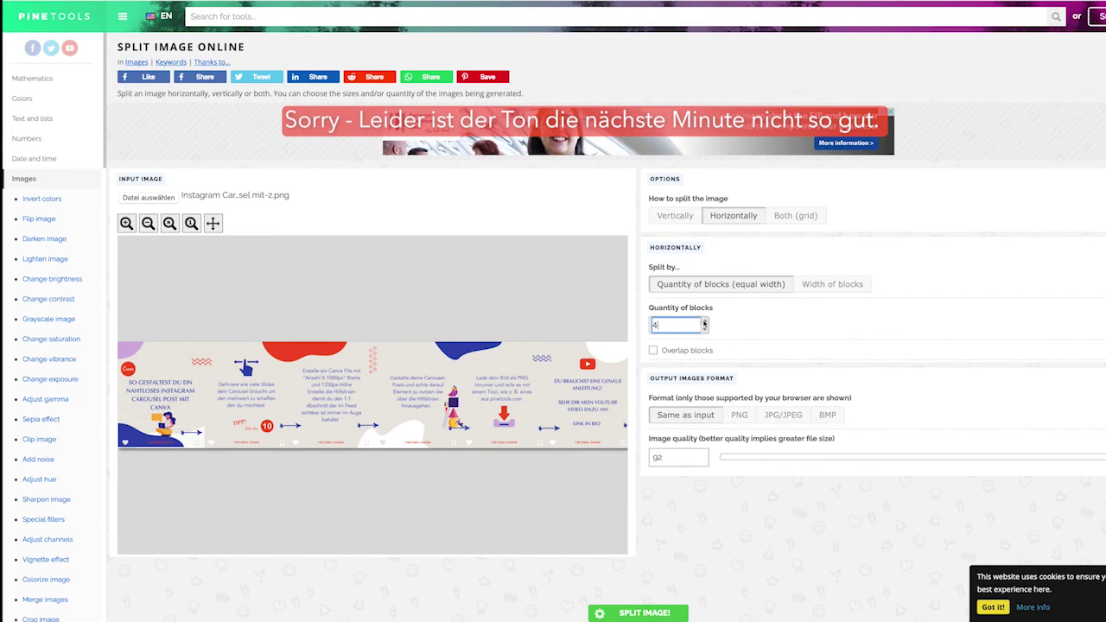
left_click(704, 321)
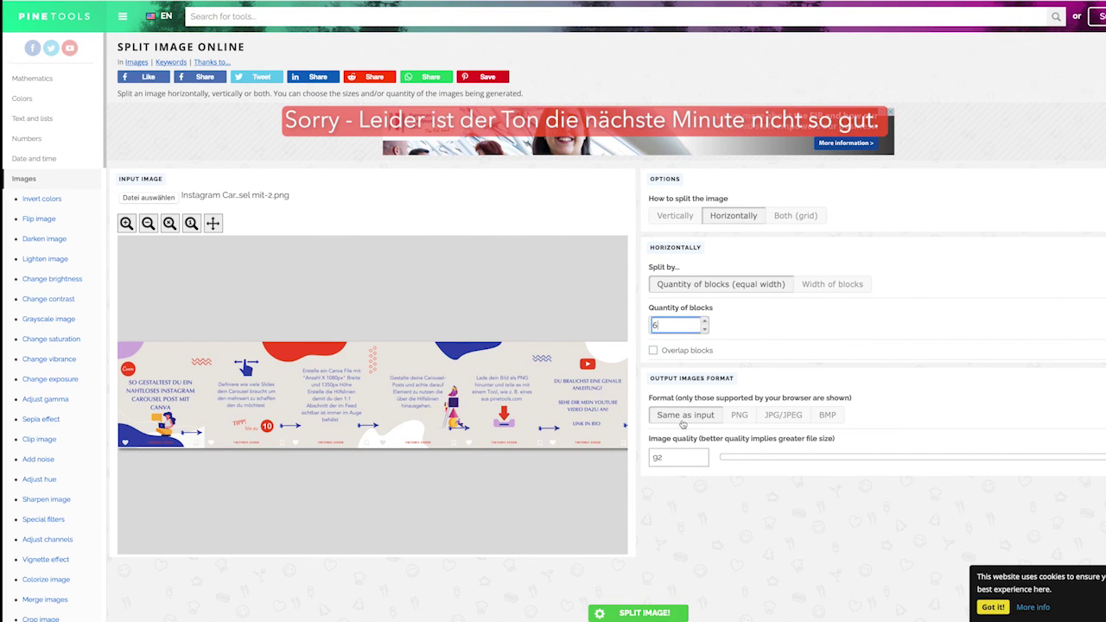
left_click(742, 420)
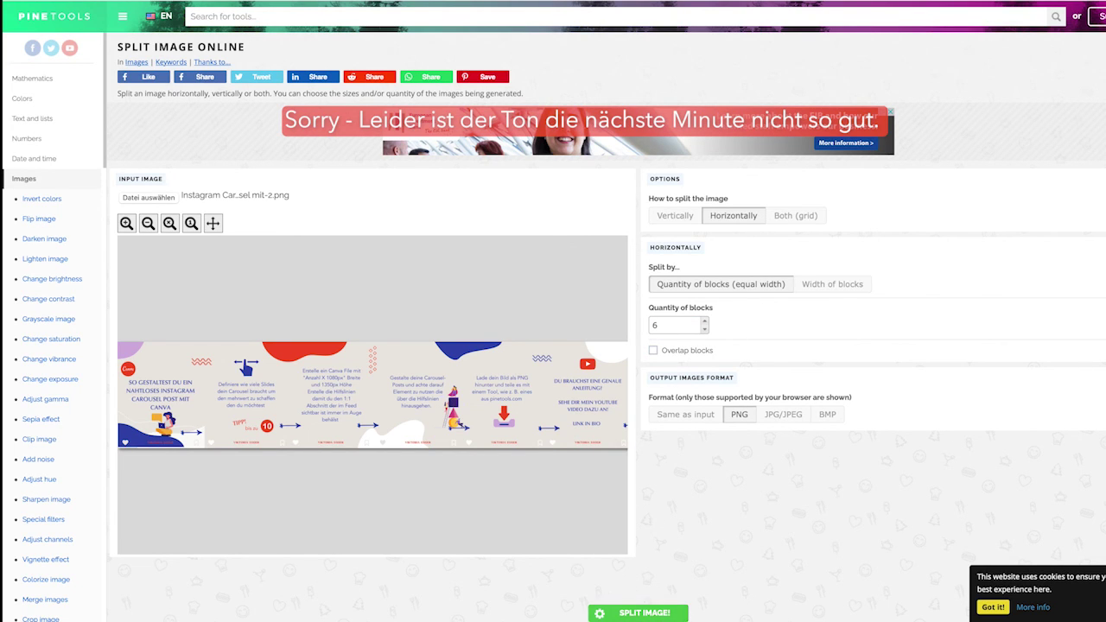
Split the image and download all pieces as a .zip file, allowing downloads from pinetools.com
left_click(626, 614)
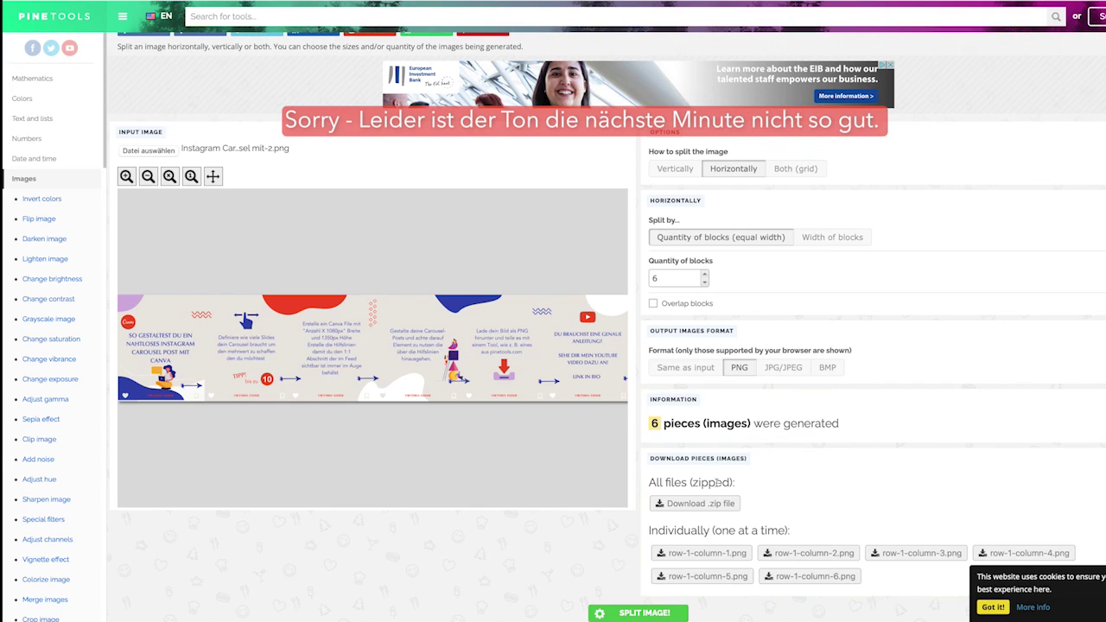
left_click(701, 504)
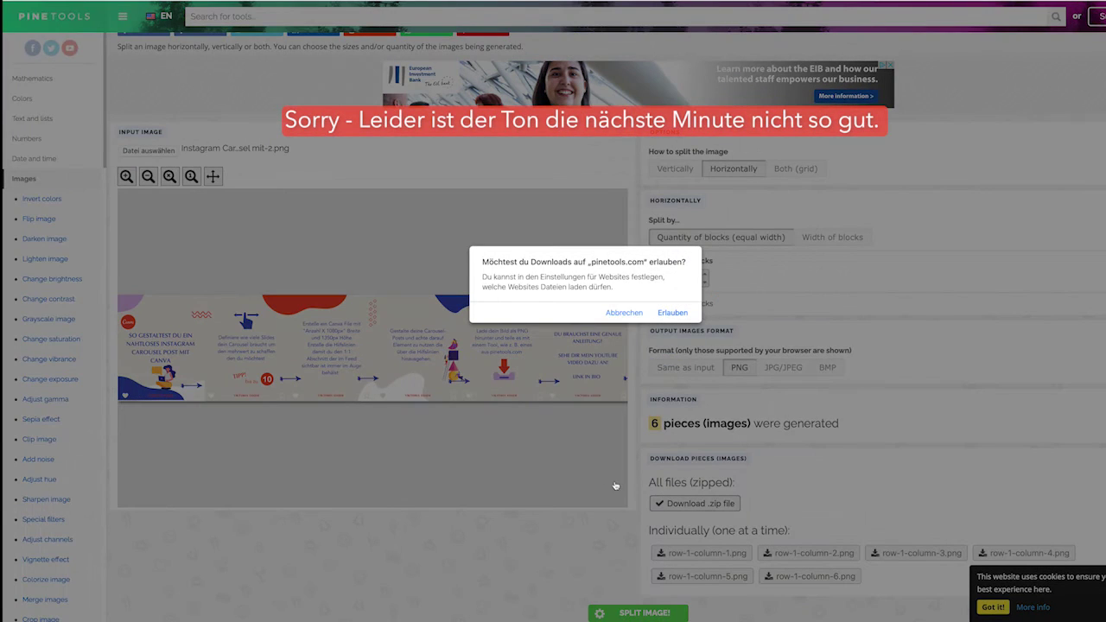
left_click(697, 313)
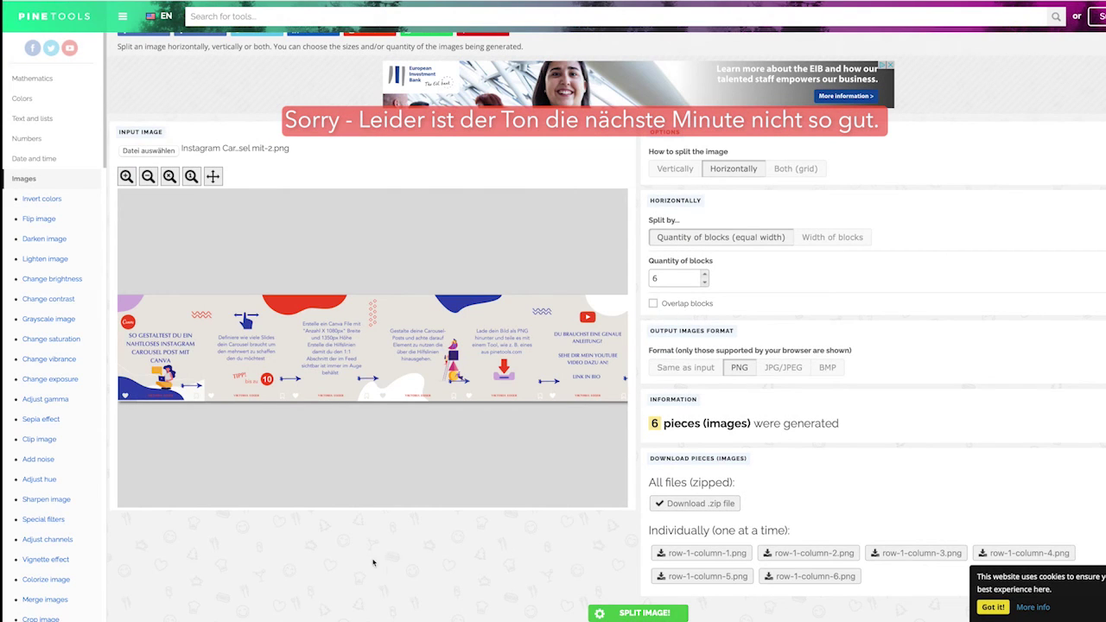
Preview row-1-column-1.png and row-1-column-2.png in the downloaded PineTools.com_files folder to check the split slides
left_click(260, 149)
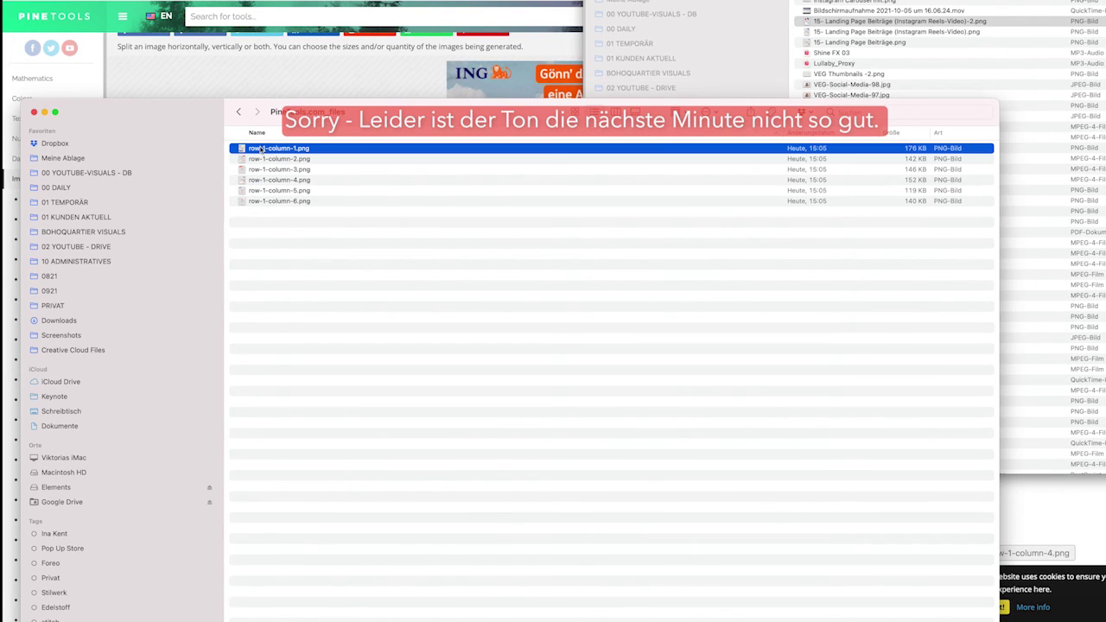
key("space")
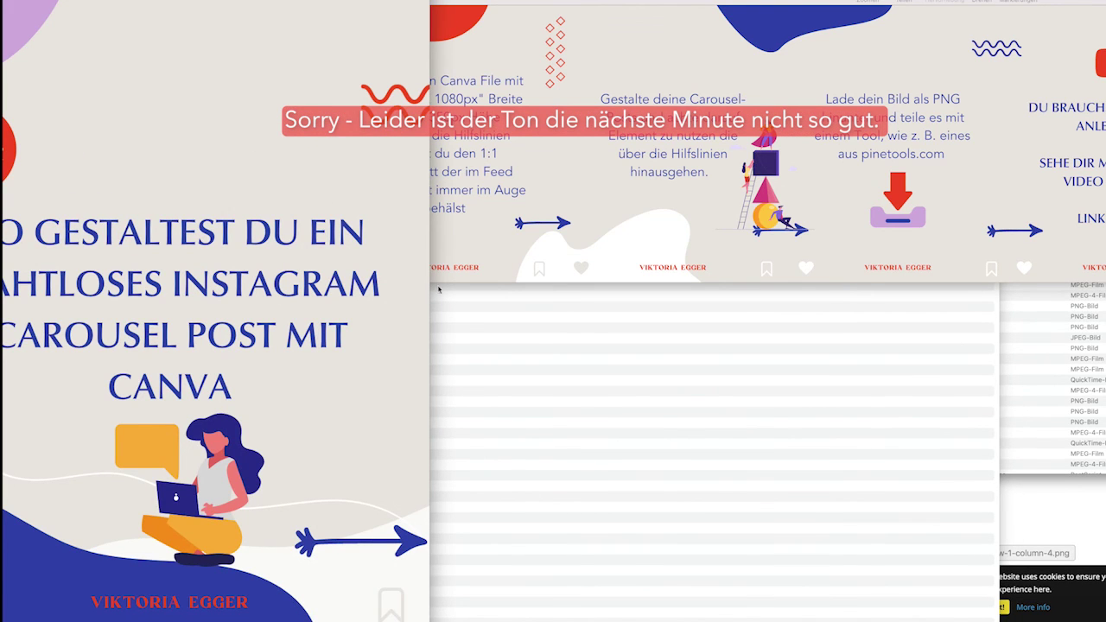
key("space")
key("Down")
key("space")
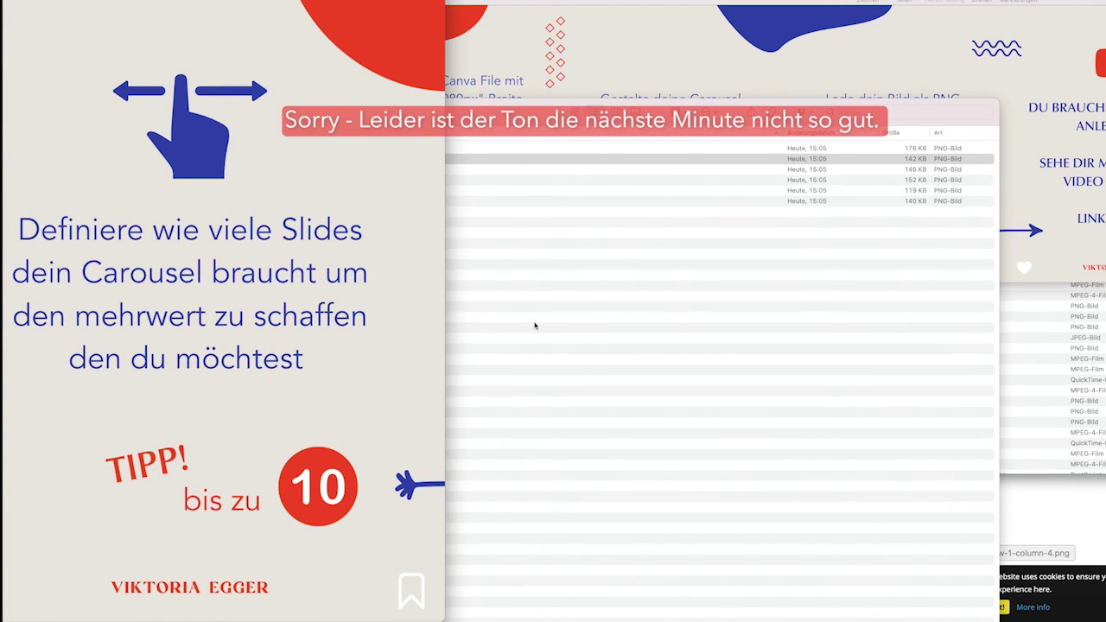
key("space")
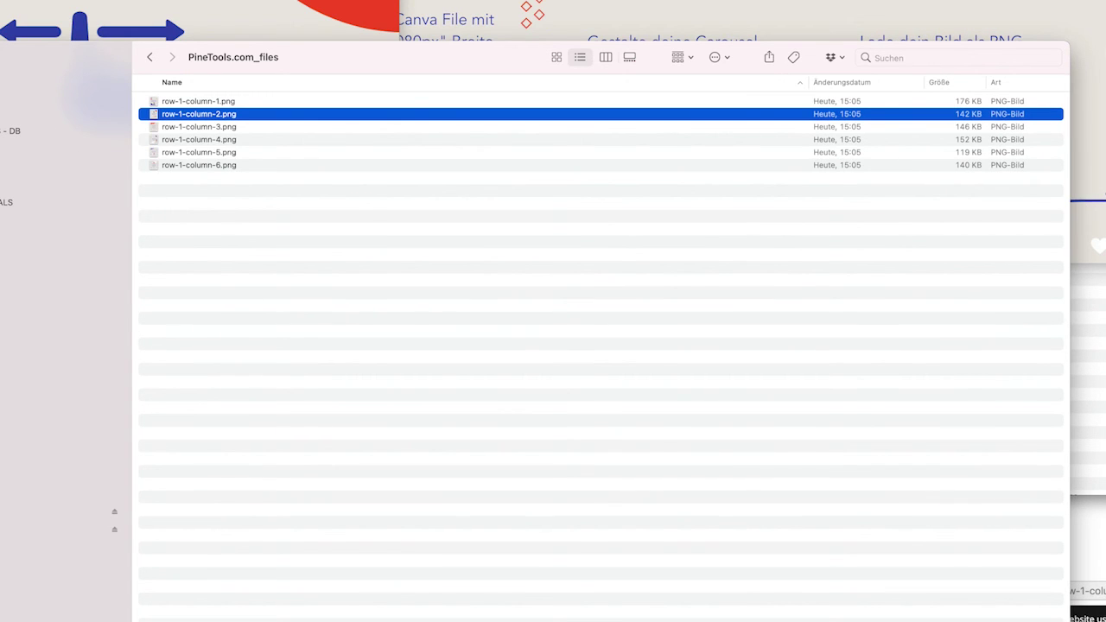